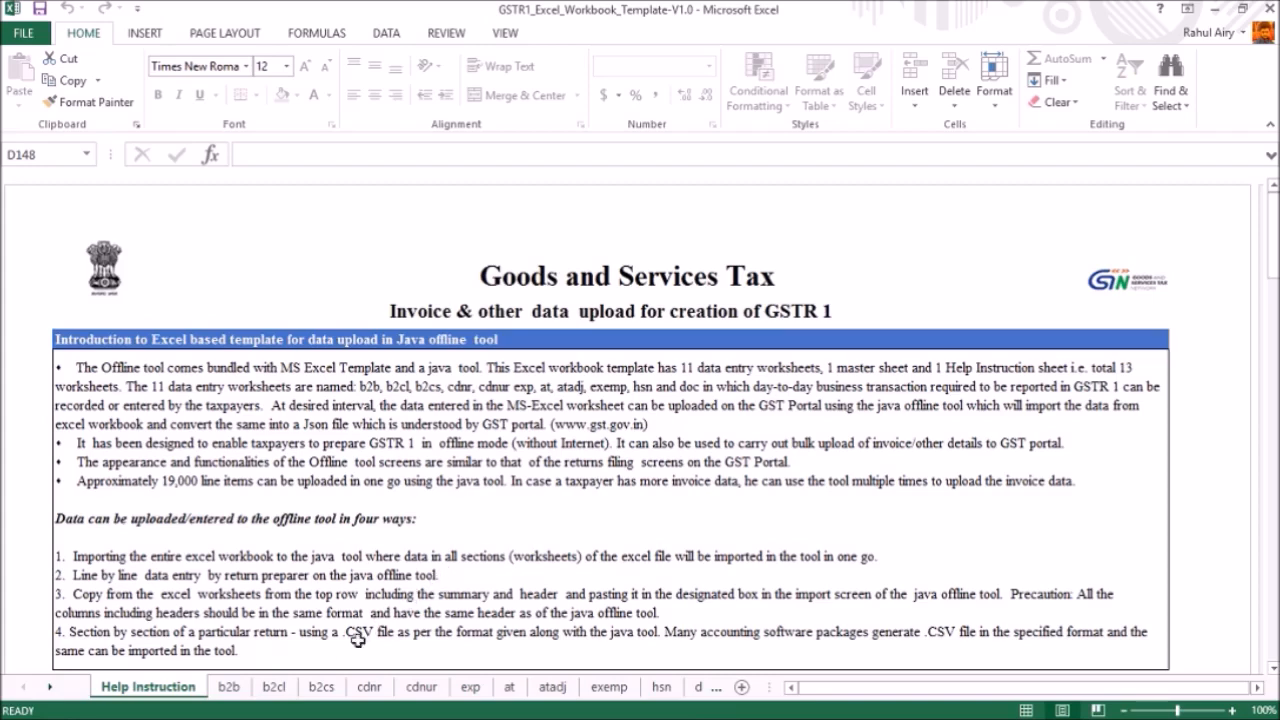
# On the b2cs sheet, change the Type of the first entry (row 5) to OE
pyautogui.click(335, 694)
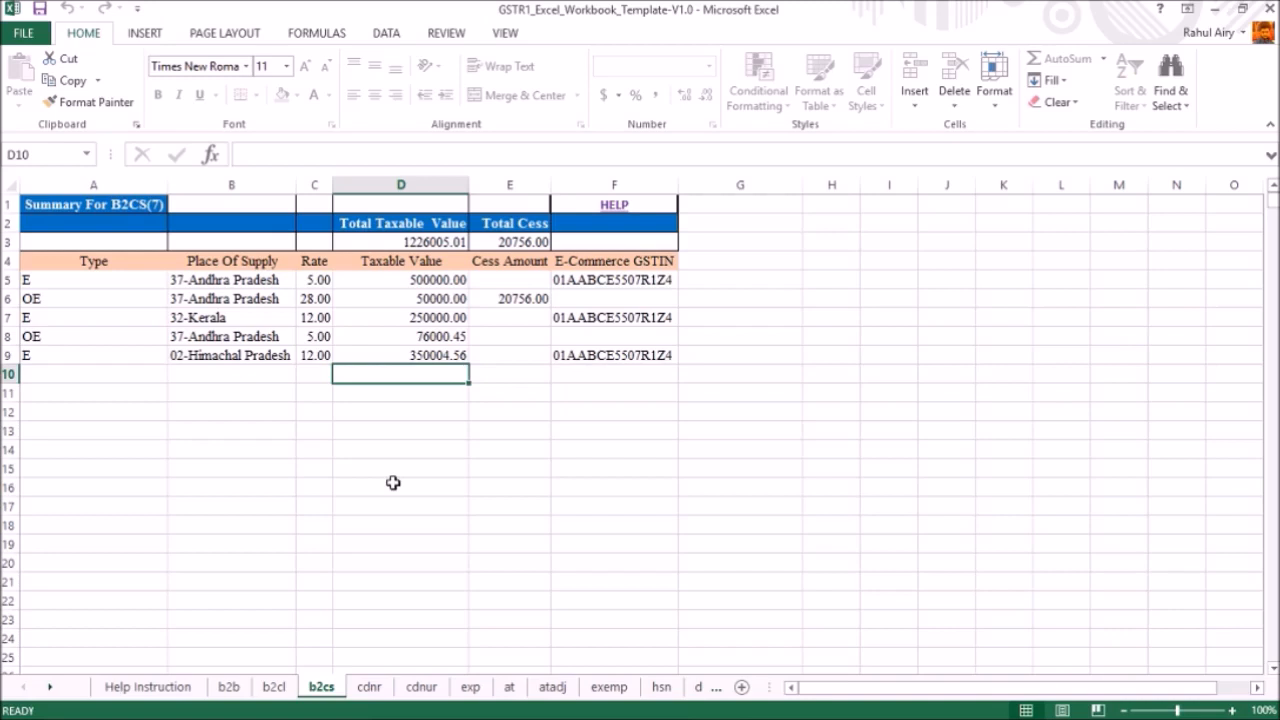
pyautogui.click(77, 282)
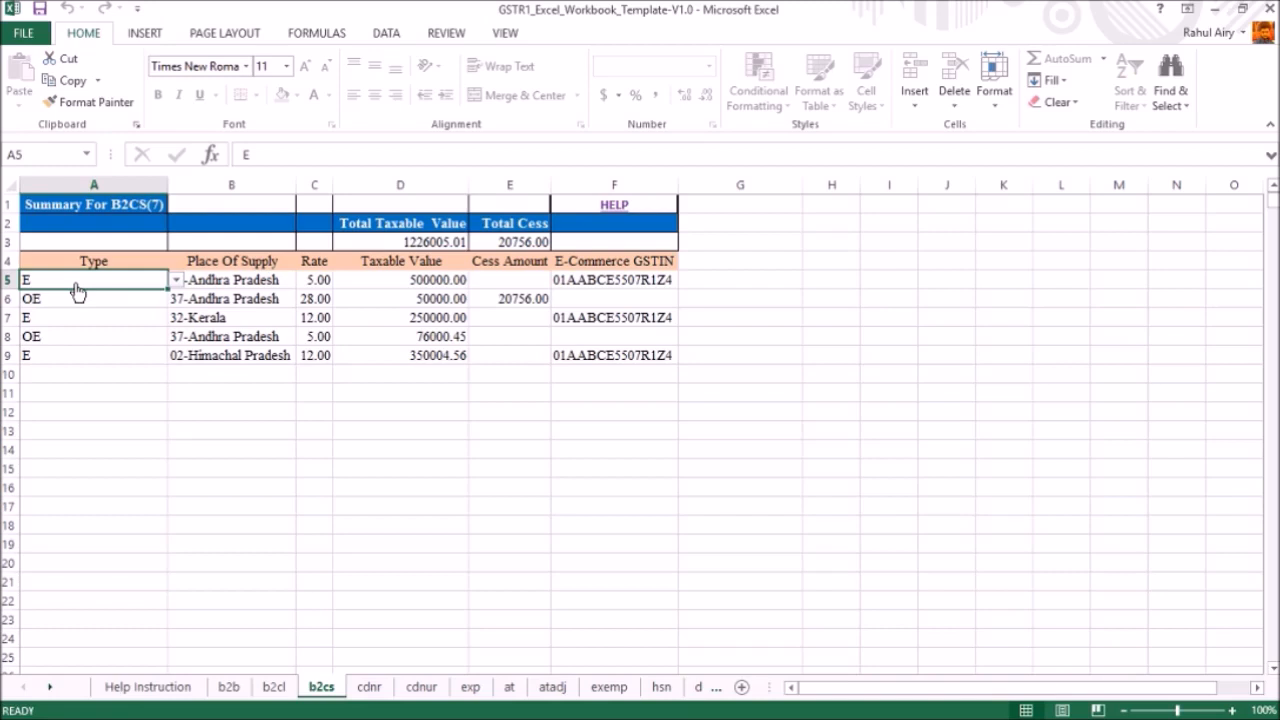
pyautogui.hotkey('alt', 'Down')
pyautogui.hotkey('alt', 'Down')
pyautogui.hotkey('alt', 'Down')
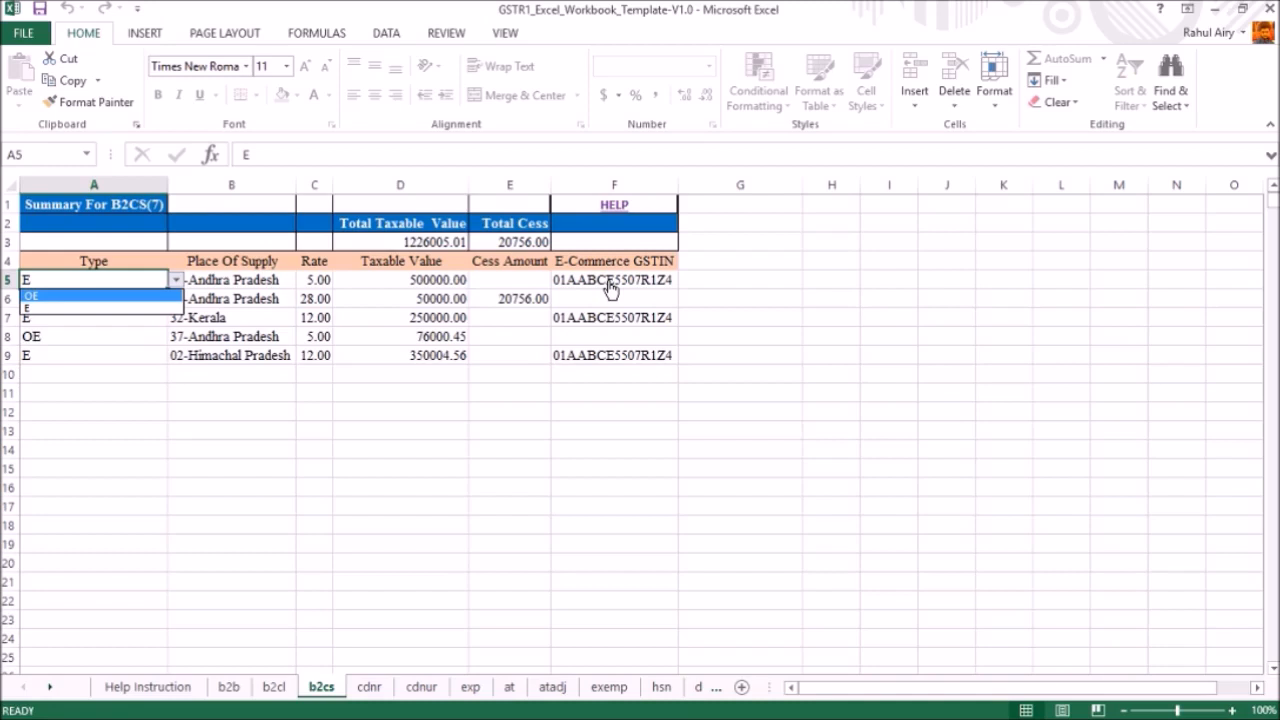
pyautogui.click(66, 297)
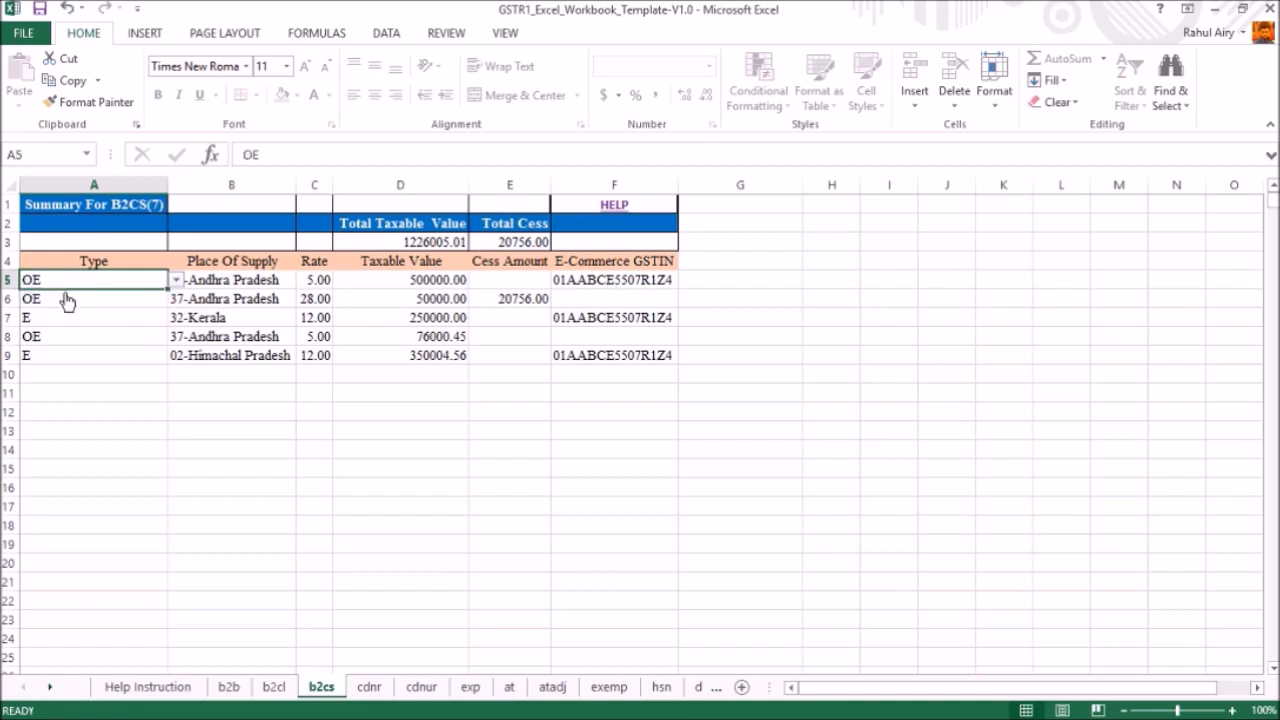
# Clear the E-Commerce GSTIN of the first B2CS entry in row 5
pyautogui.click(612, 280)
pyautogui.press('BackSpace')
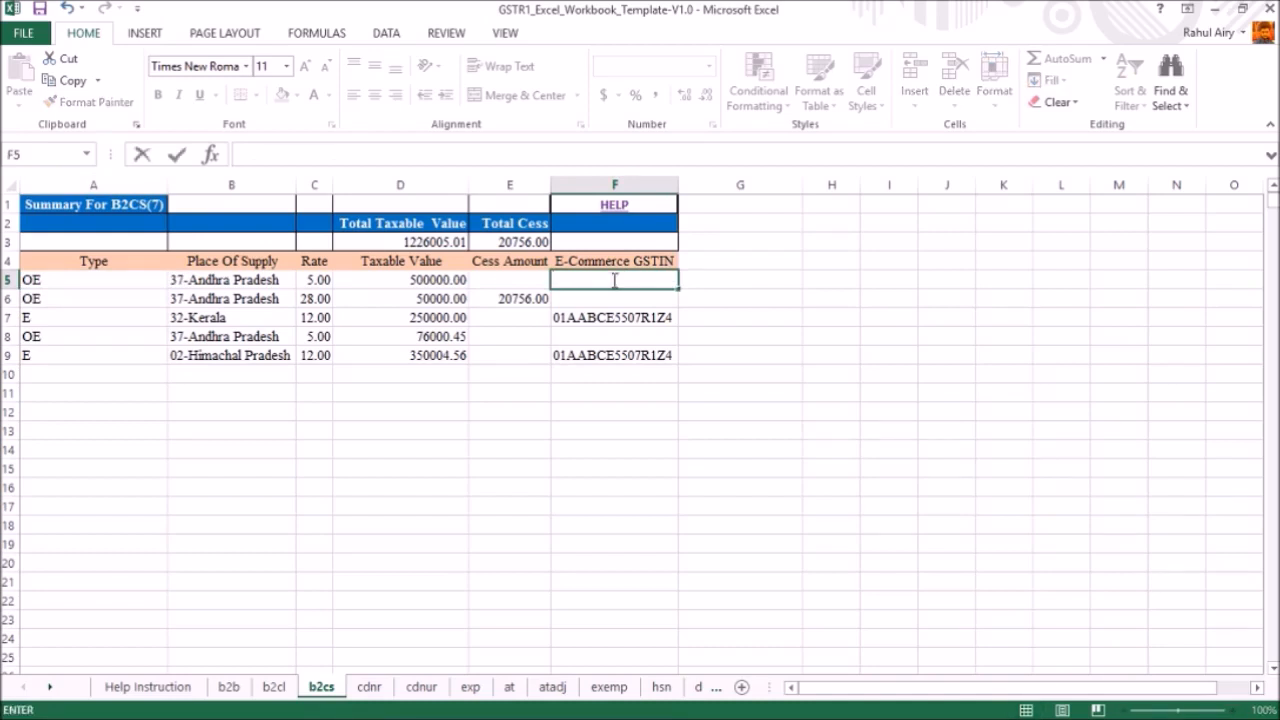
pyautogui.click(633, 447)
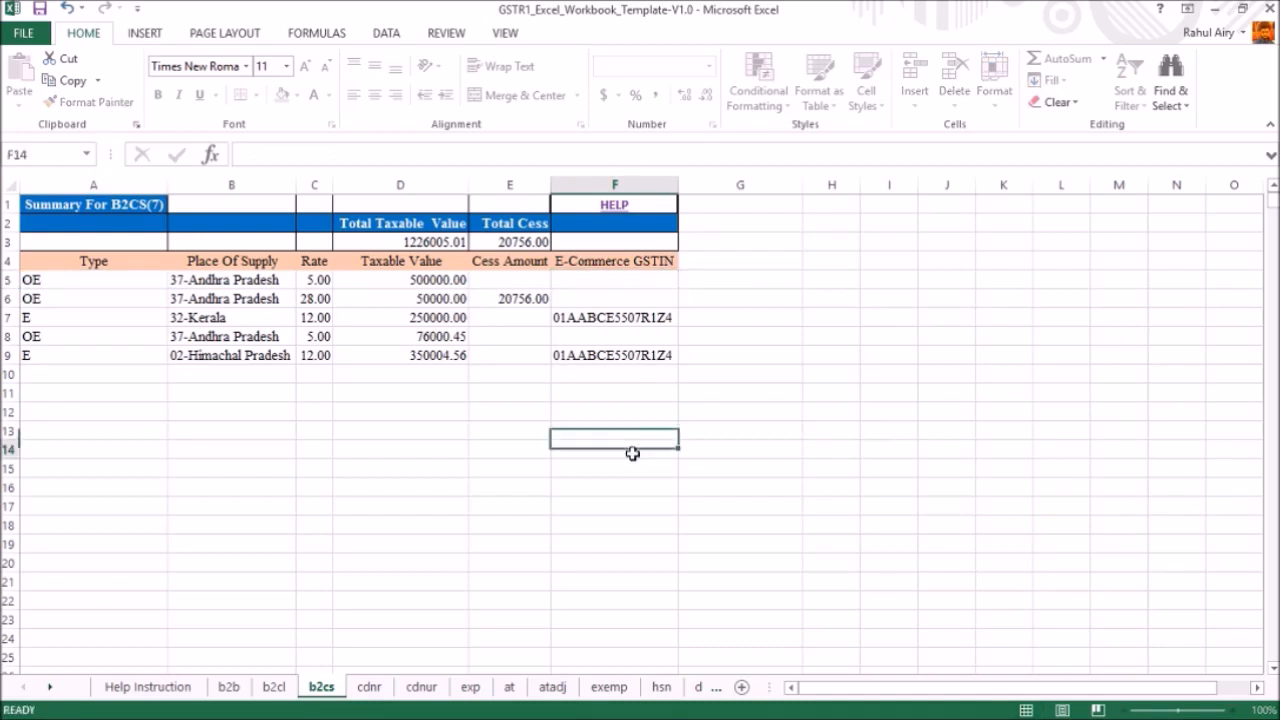
# Set the Place Of Supply of the first B2CS entry in row 5 to 07-Delhi
pyautogui.click(246, 280)
pyautogui.hotkey('alt', 'Down')
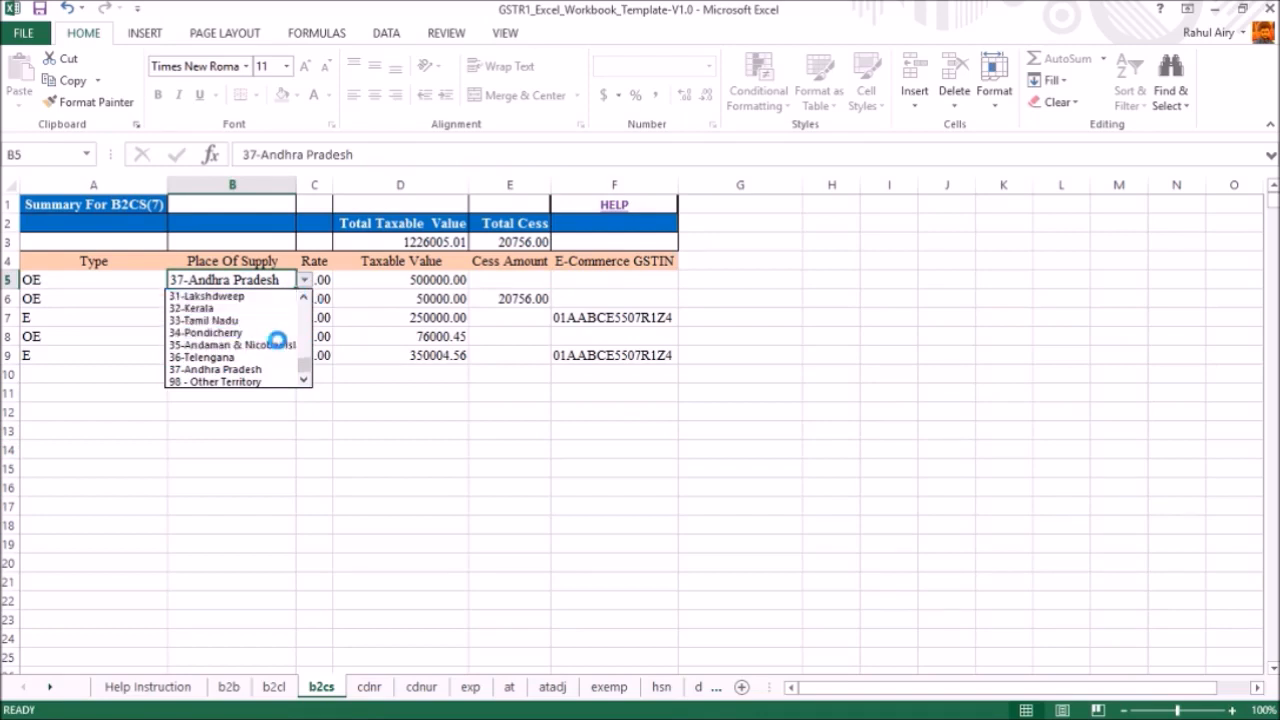
pyautogui.scroll(4, 277, 340)
pyautogui.scroll(6, 277, 340)
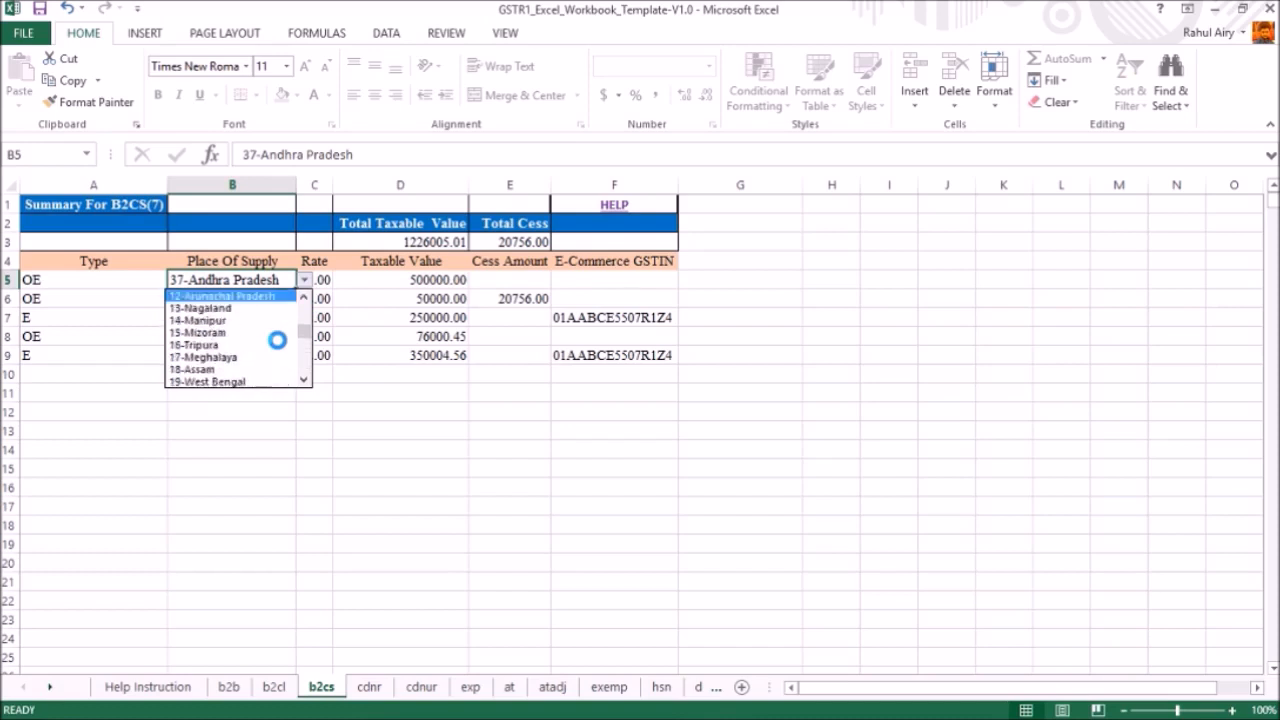
pyautogui.press('Down')
pyautogui.press('Down')
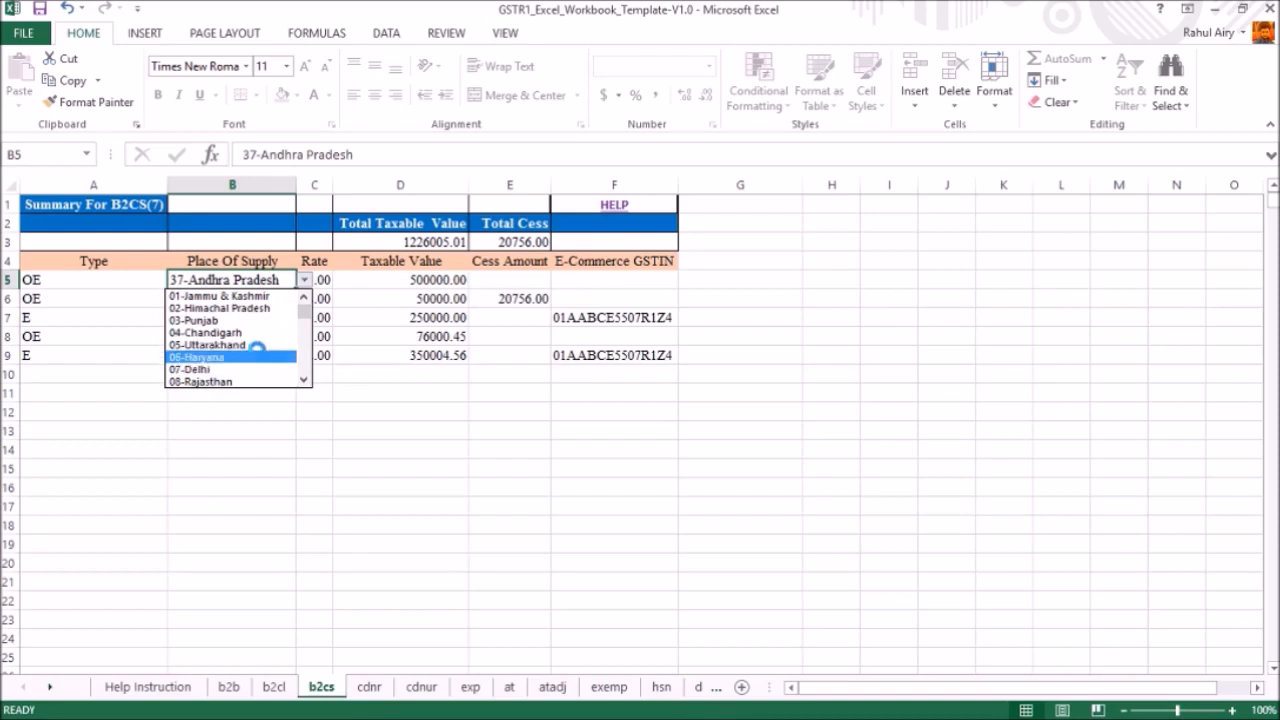
pyautogui.click(207, 368)
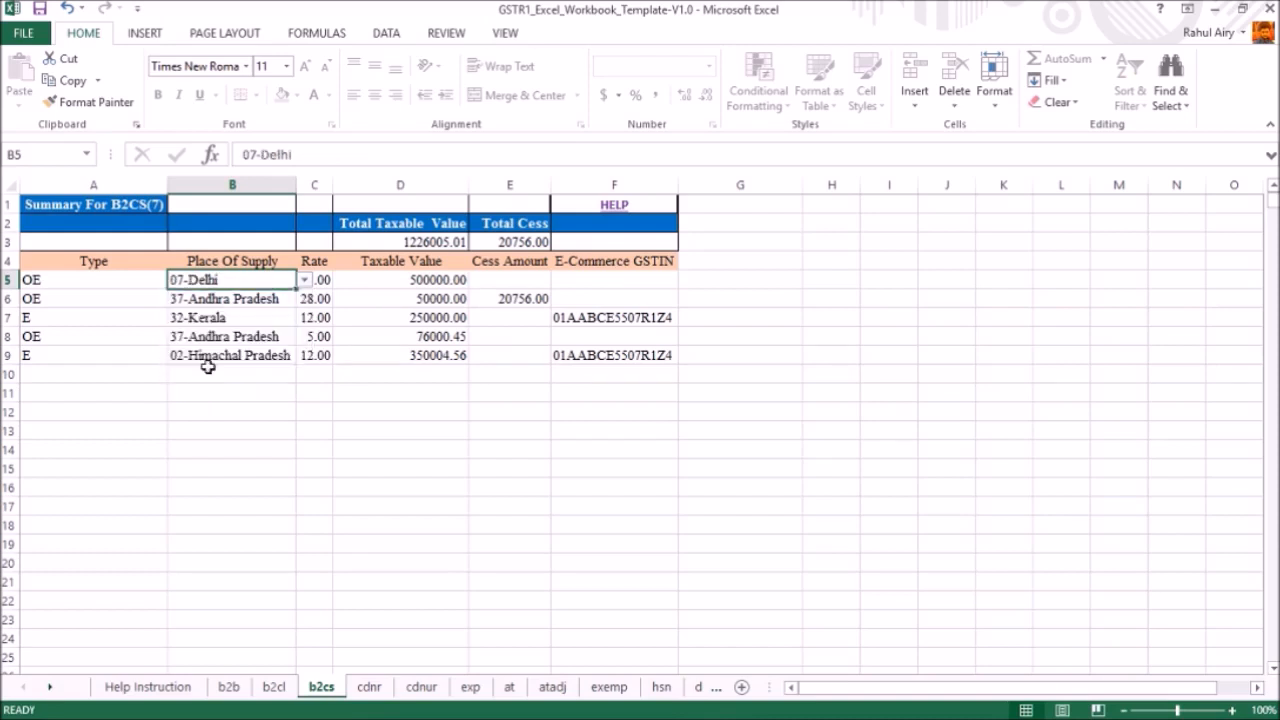
# Examine the available Rate options in row 5, the Type options in row 6, and the remaining B2CS columns
pyautogui.click(320, 280)
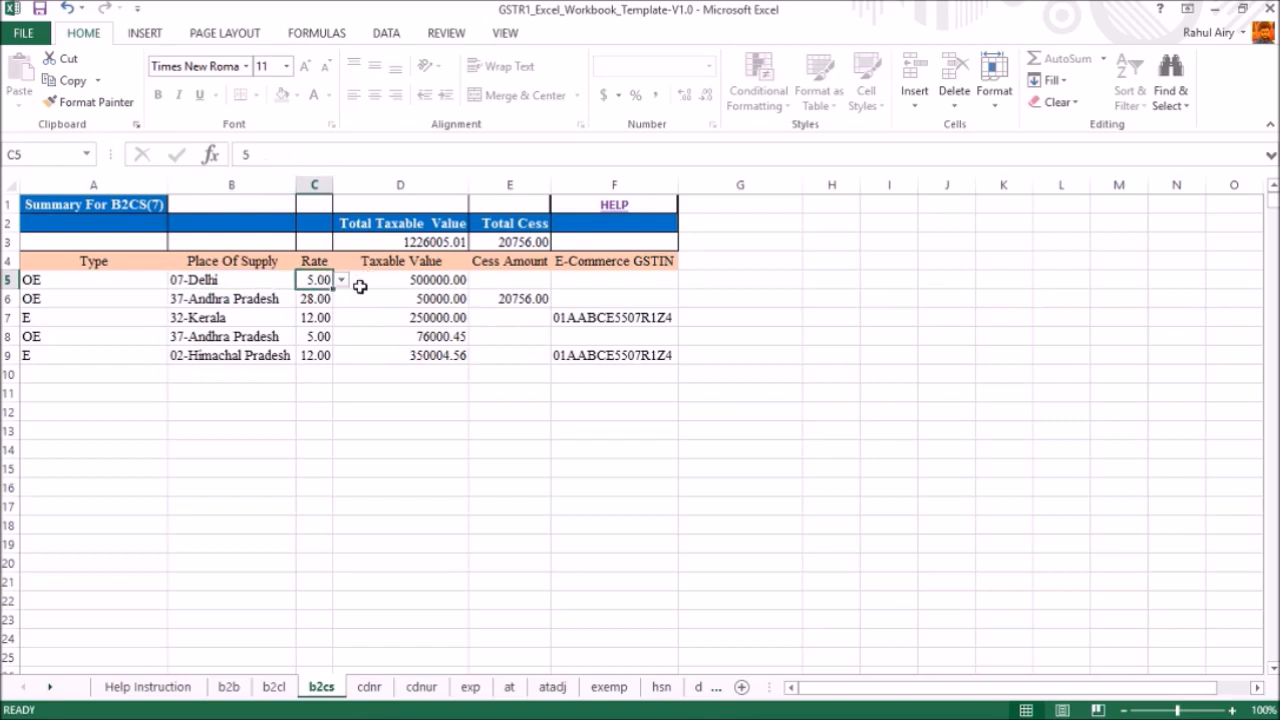
pyautogui.click(342, 282)
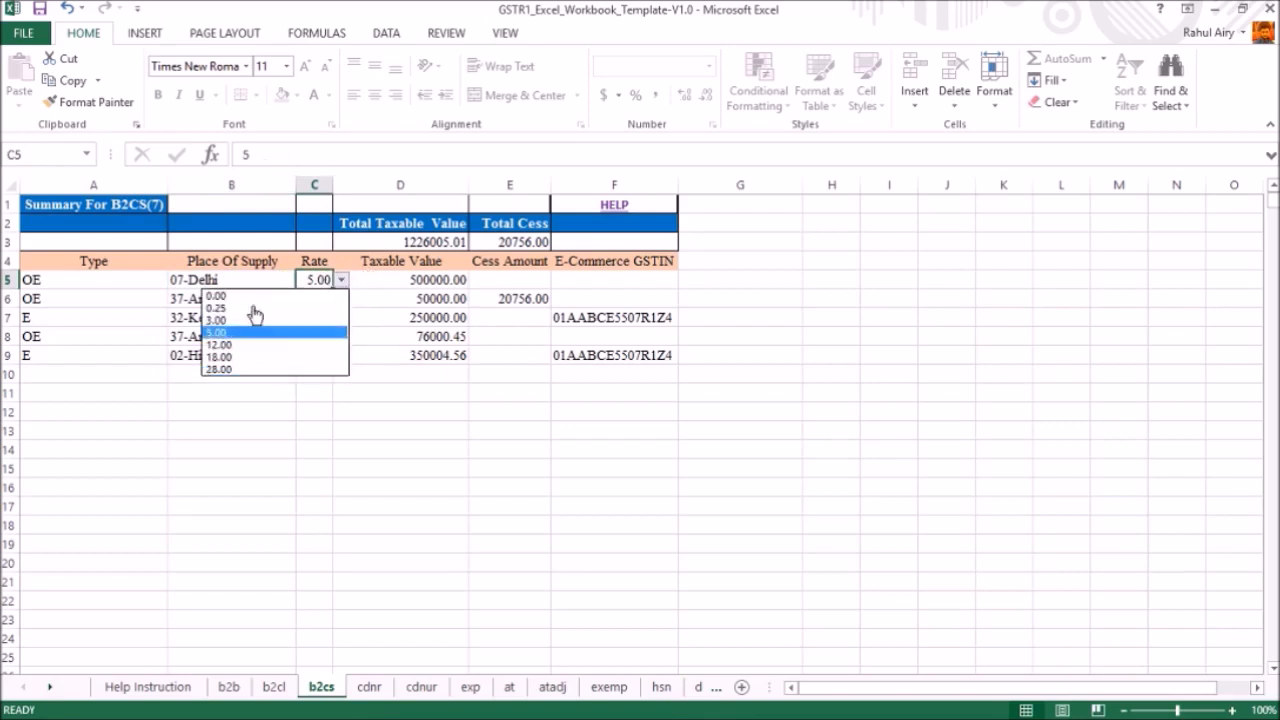
pyautogui.click(245, 396)
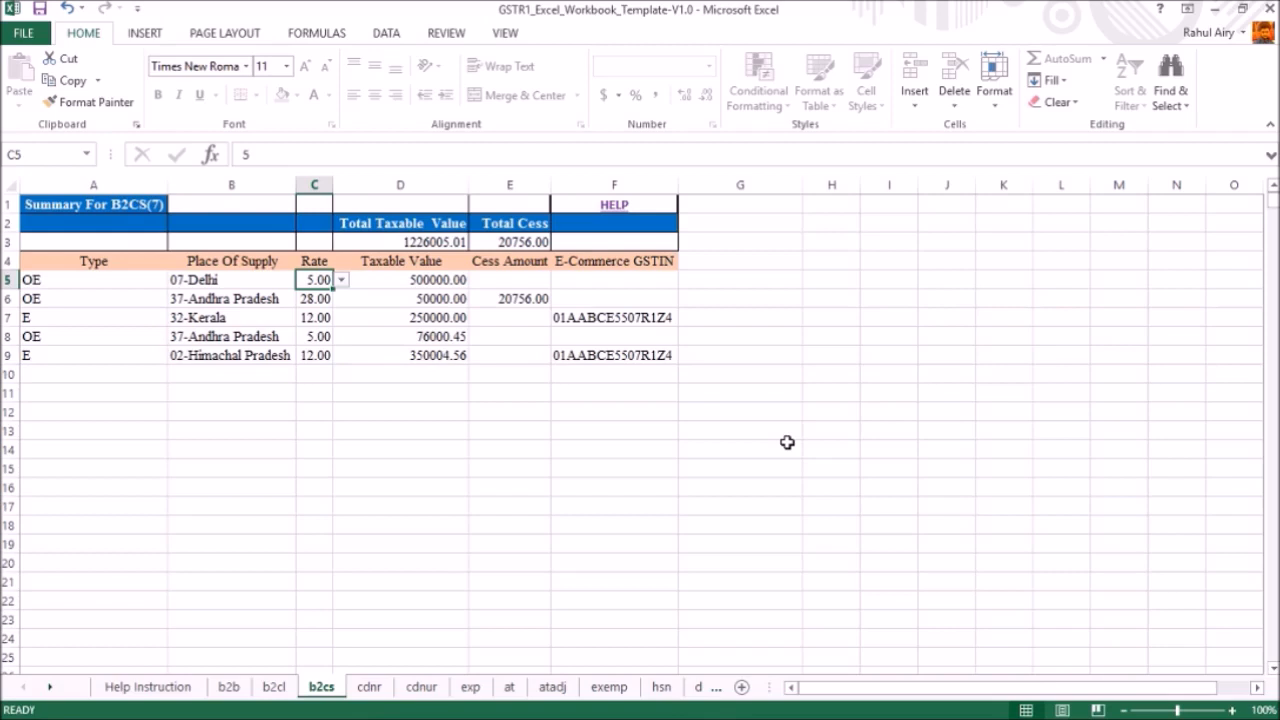
pyautogui.click(68, 304)
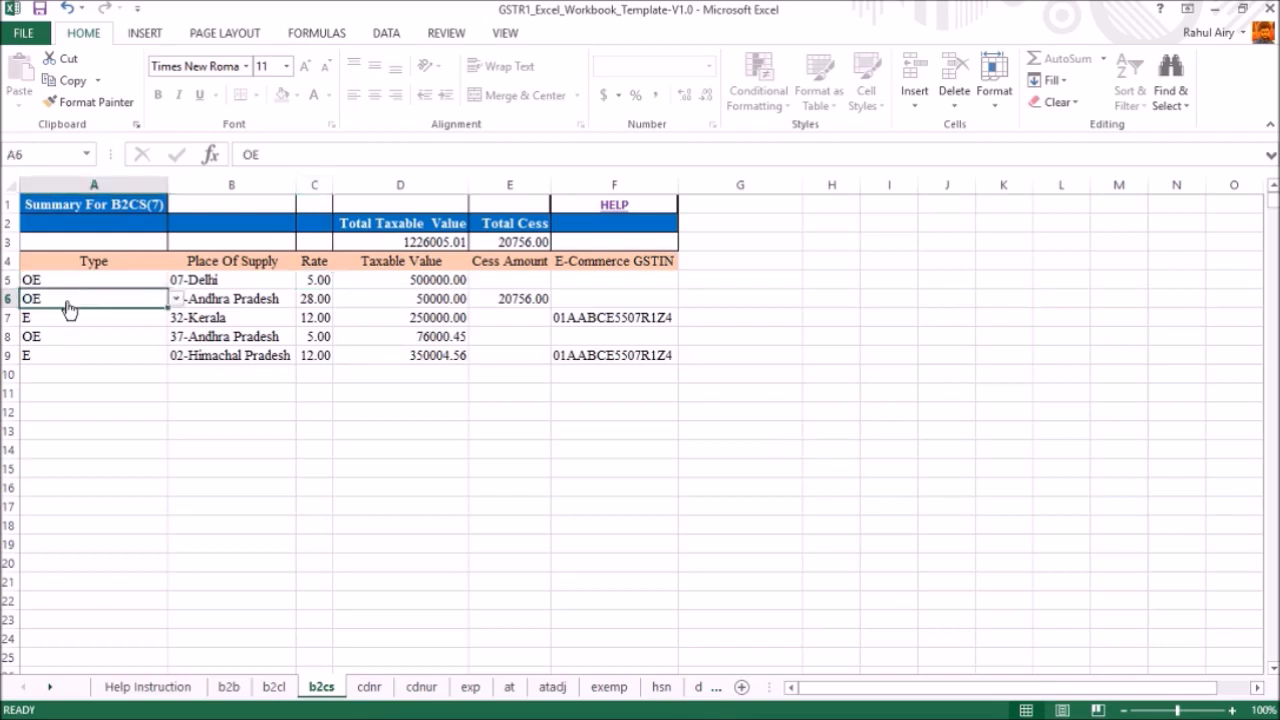
pyautogui.click(175, 299)
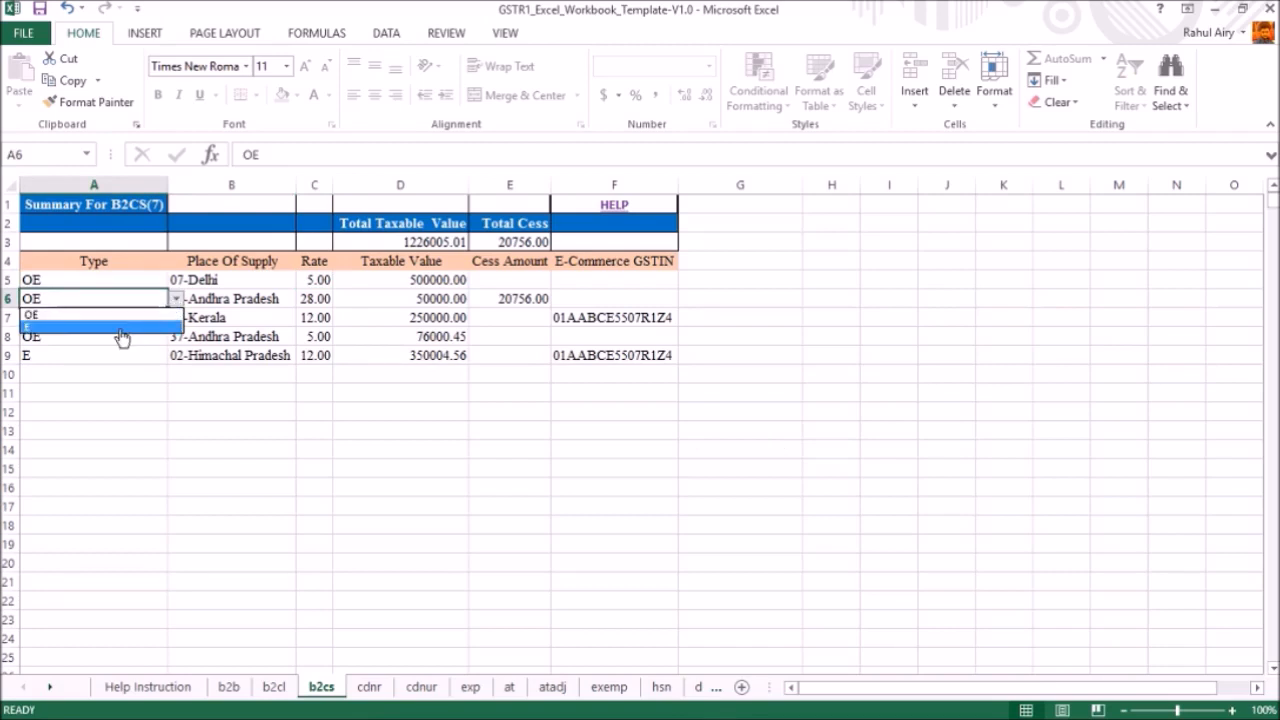
pyautogui.press('Escape')
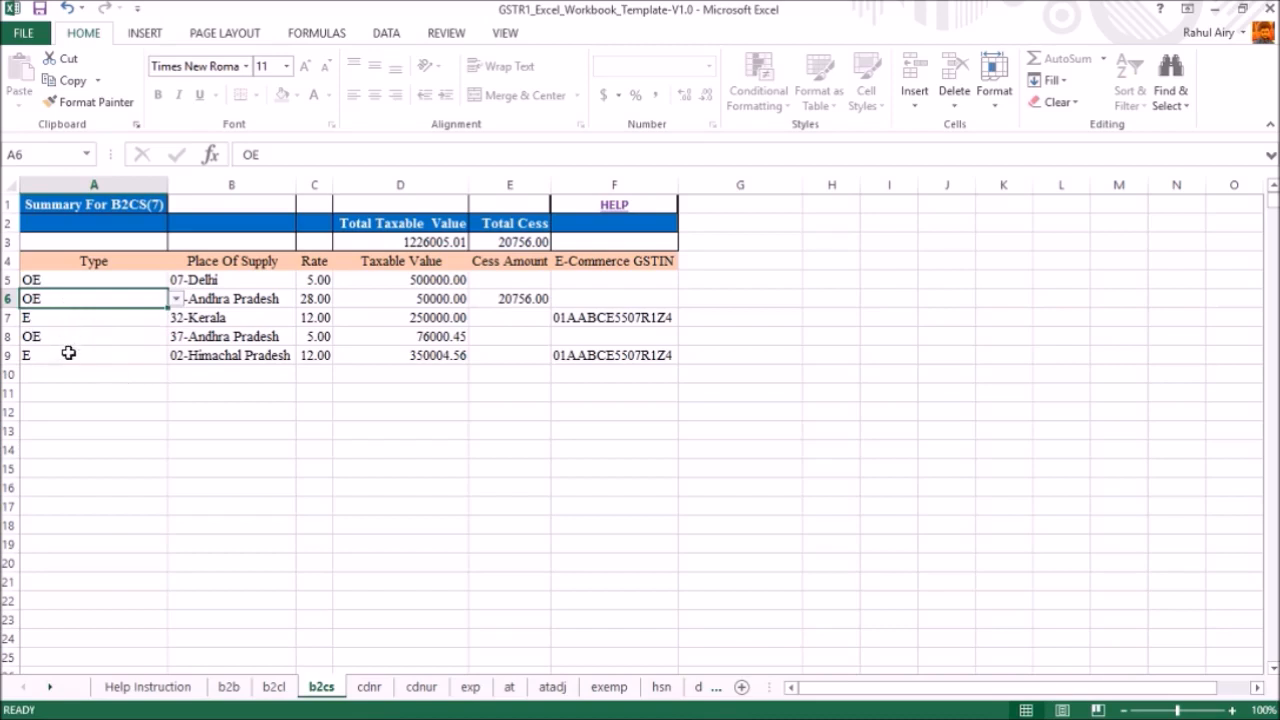
pyautogui.moveTo(63, 281); pyautogui.dragTo(42, 445)
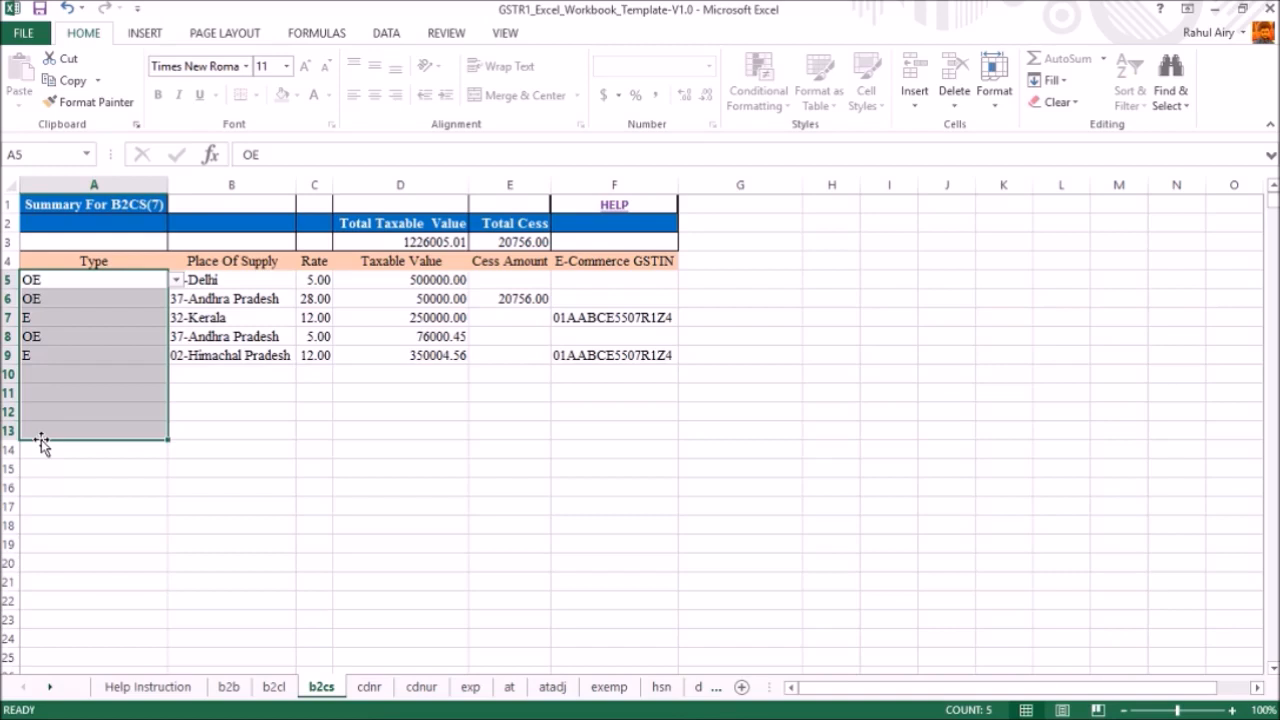
pyautogui.click(214, 318)
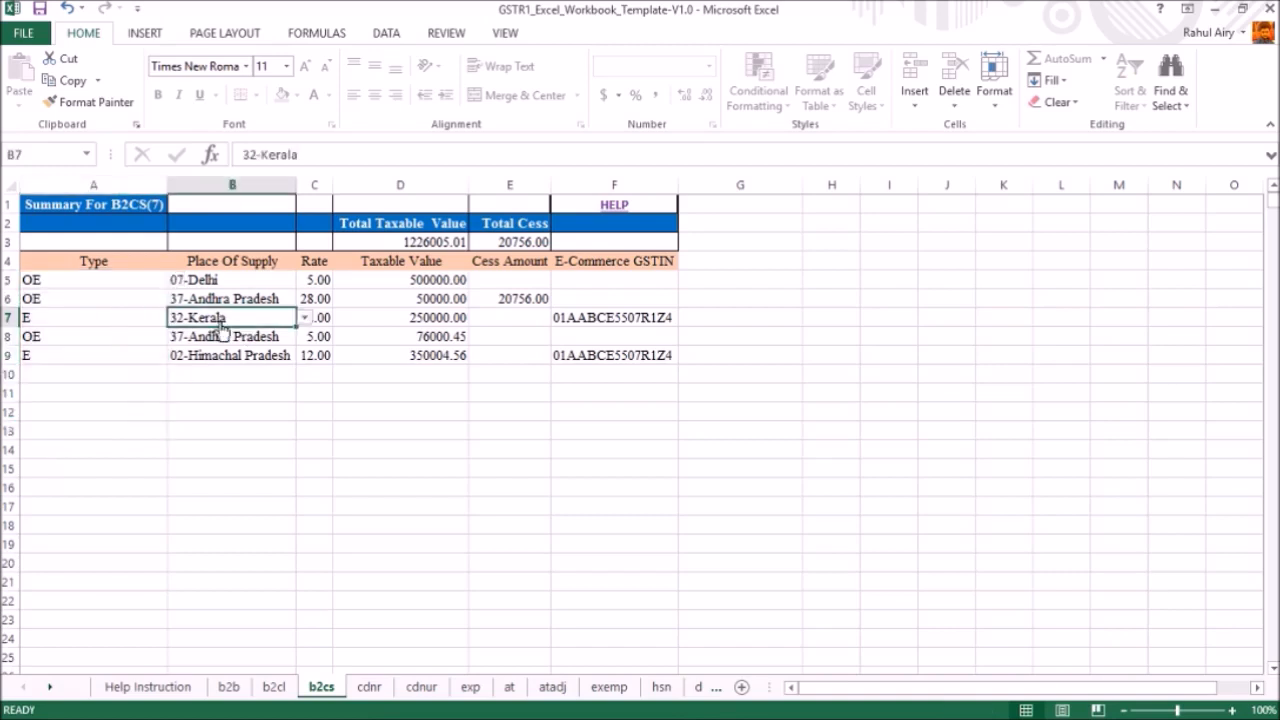
pyautogui.click(373, 334)
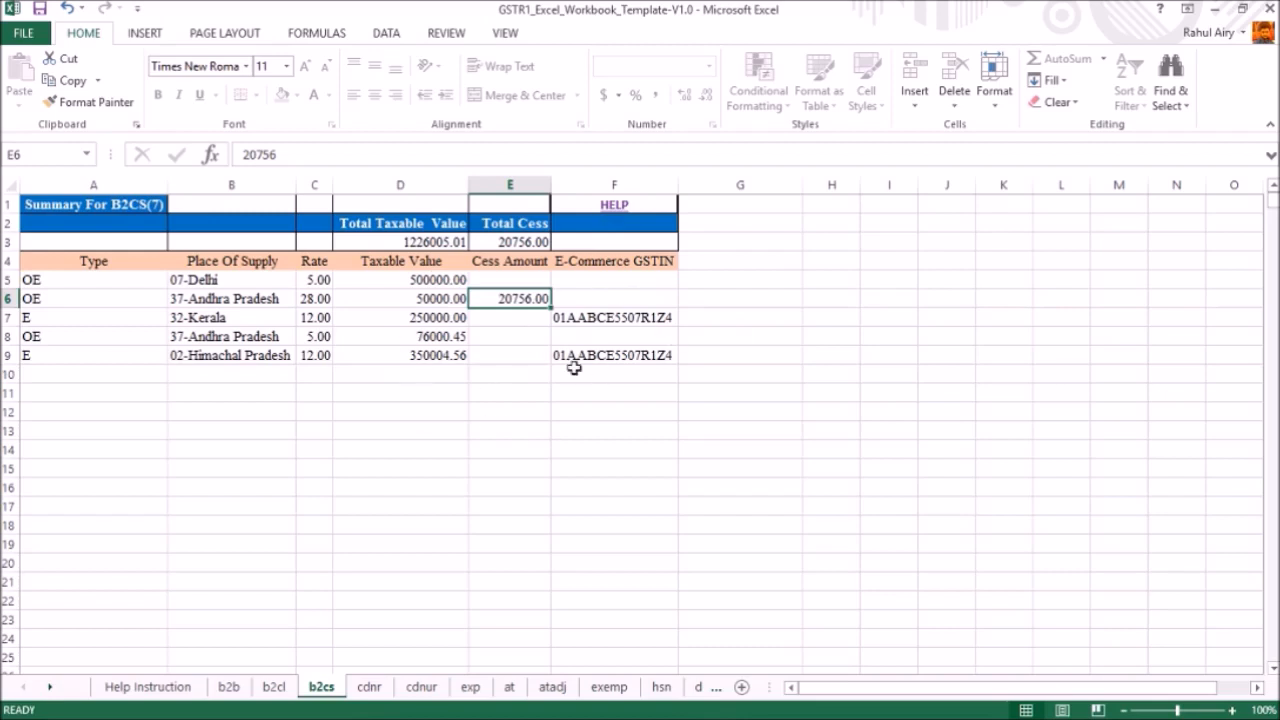
pyautogui.click(405, 581)
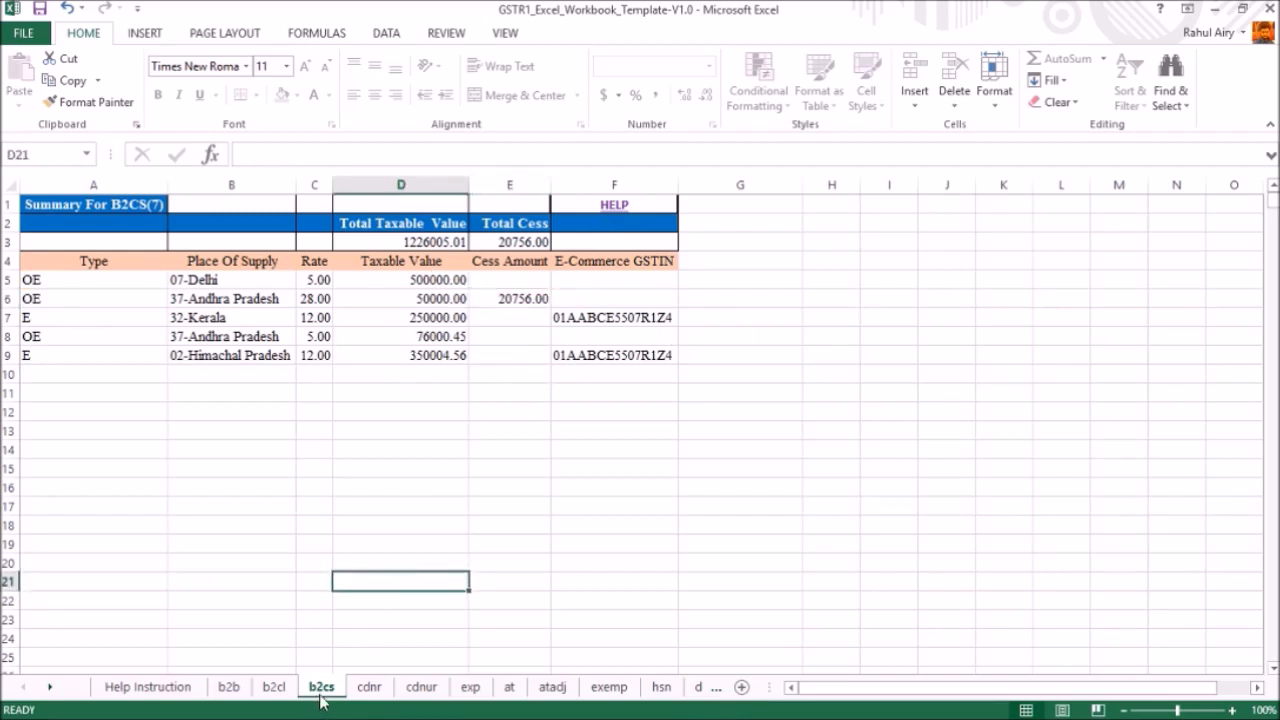
# Compare the b2cl sheet with b2cs, examining the b2cl invoice number, invoice date and invoice value columns
pyautogui.click(276, 690)
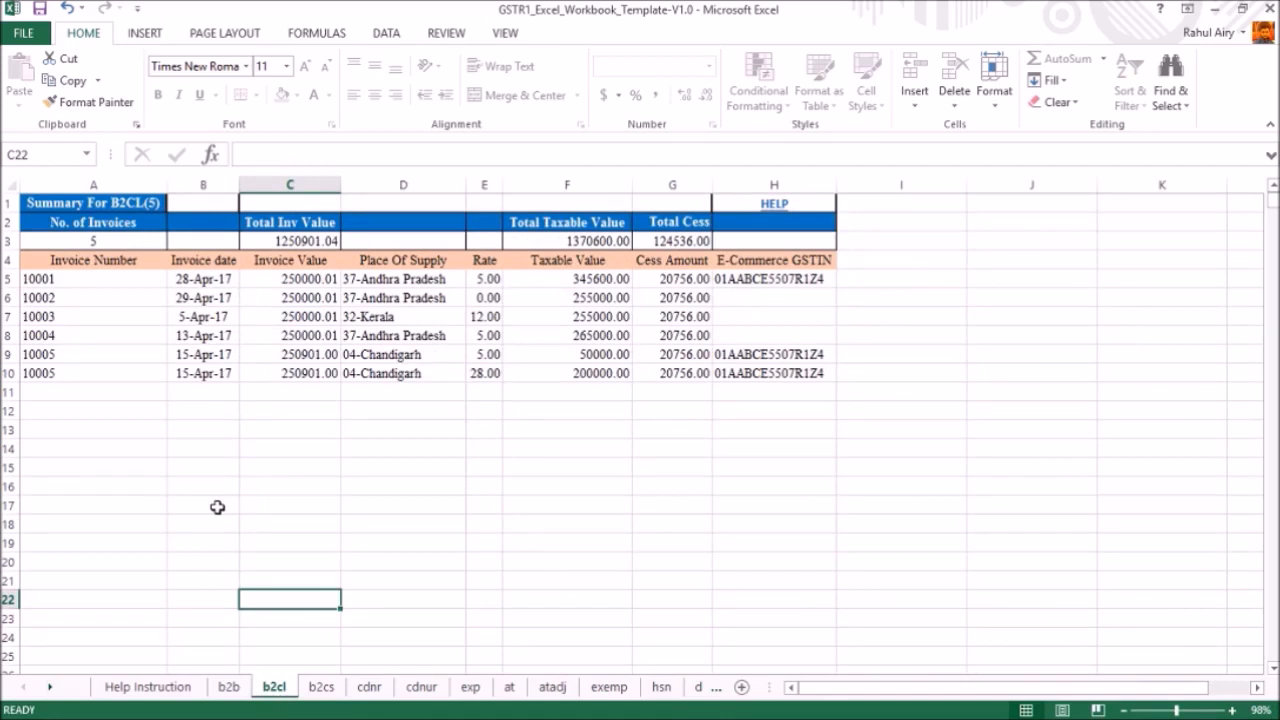
pyautogui.moveTo(55, 281); pyautogui.dragTo(55, 355)
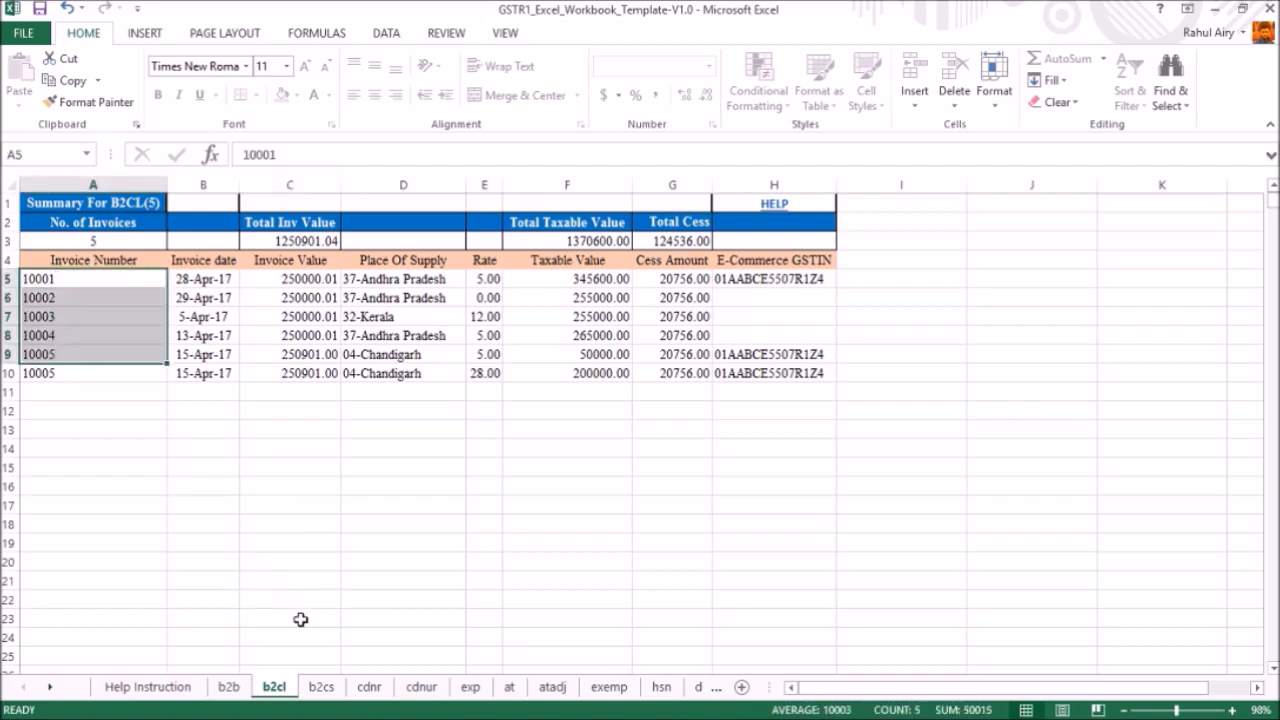
pyautogui.click(320, 686)
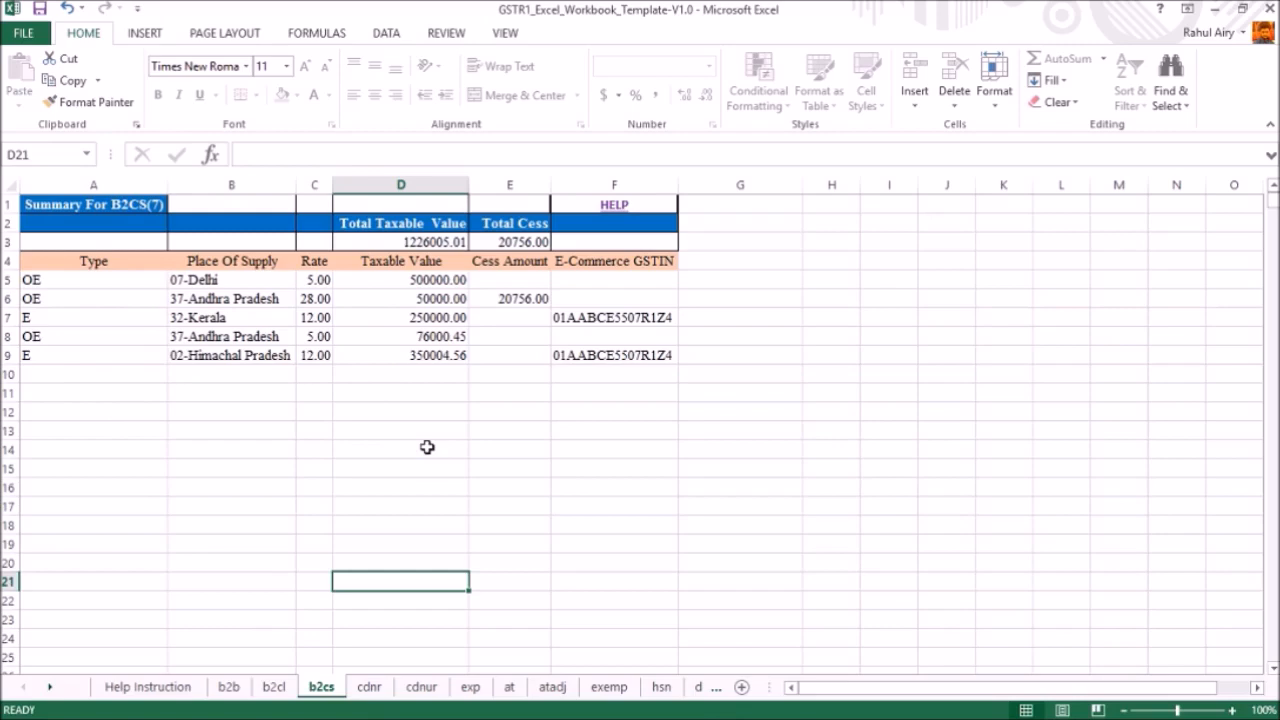
pyautogui.click(283, 688)
pyautogui.click(92, 283)
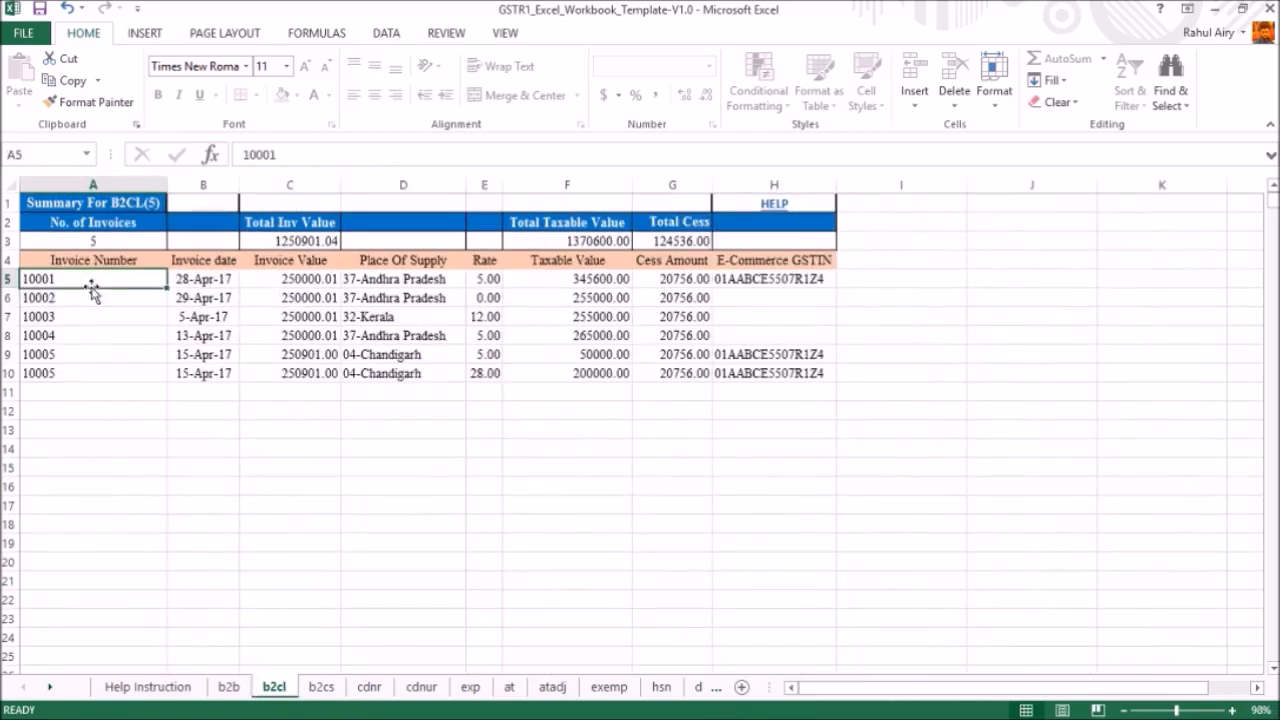
pyautogui.click(190, 292)
pyautogui.moveTo(86, 278); pyautogui.dragTo(74, 373)
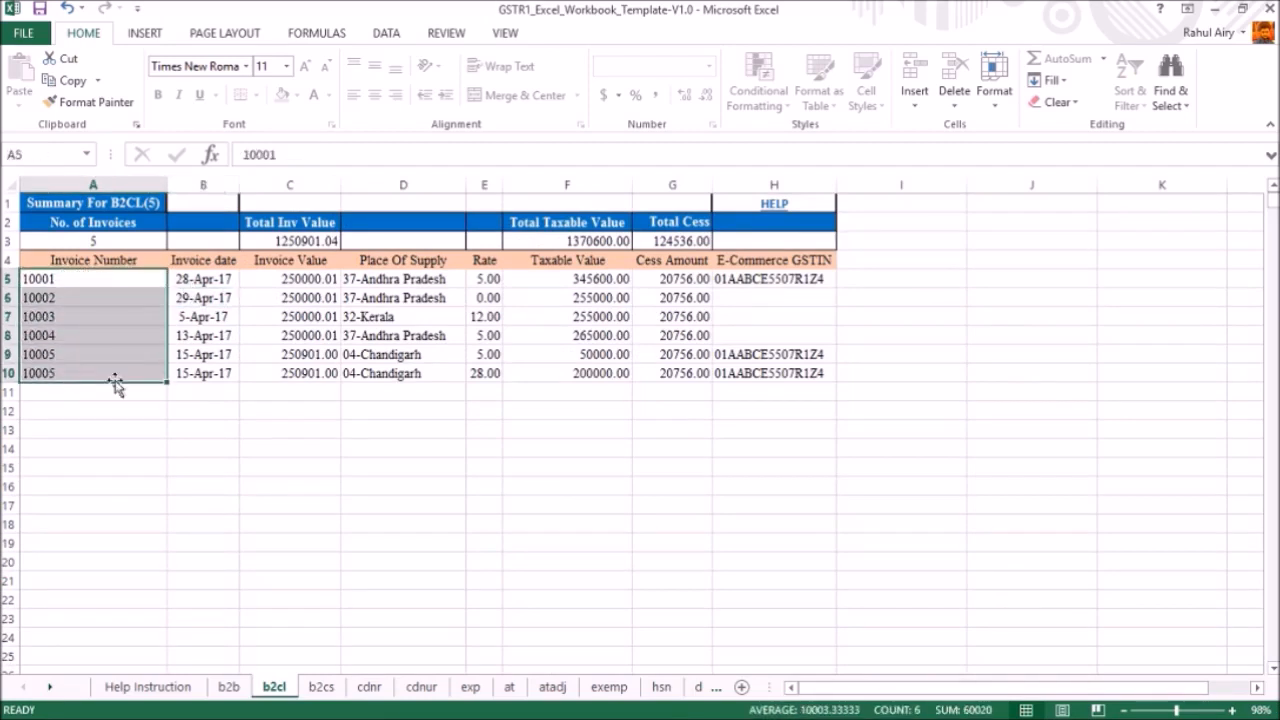
pyautogui.click(178, 371)
pyautogui.click(307, 375)
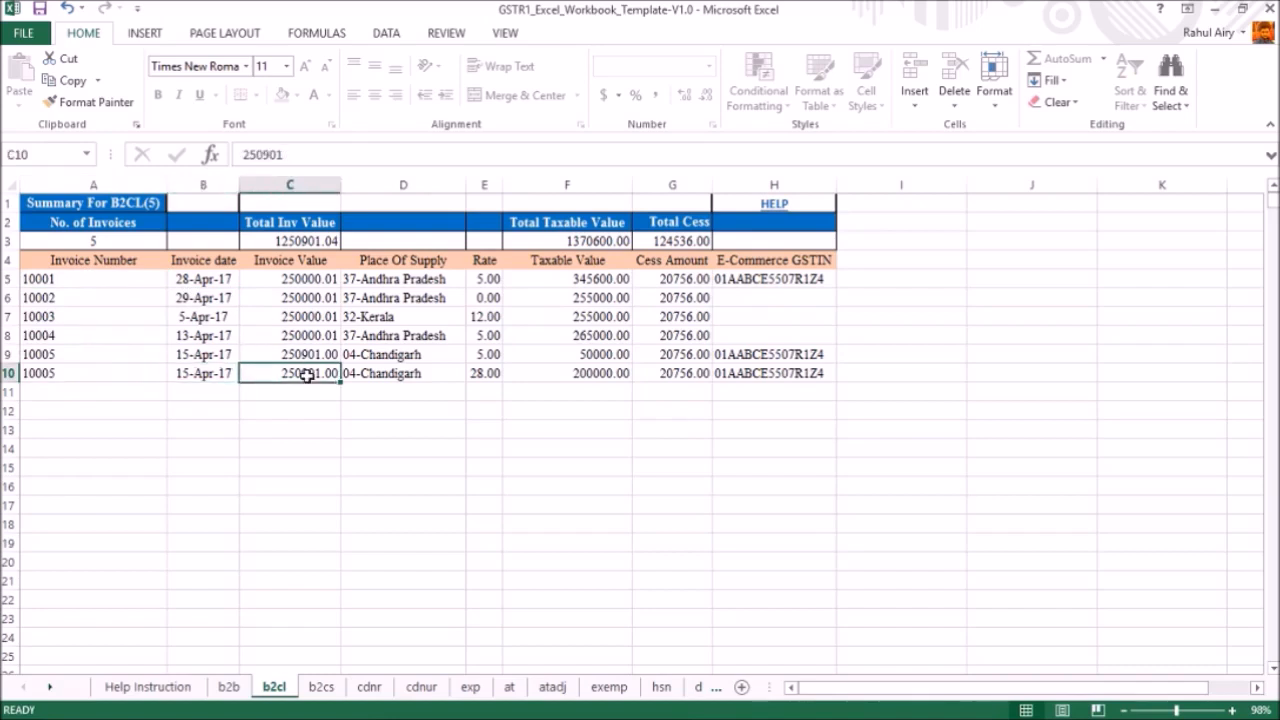
# Examine the Place Of Supply options and the Rate, Taxable Value and E-Commerce GSTIN columns on the b2cl sheet
pyautogui.click(402, 277)
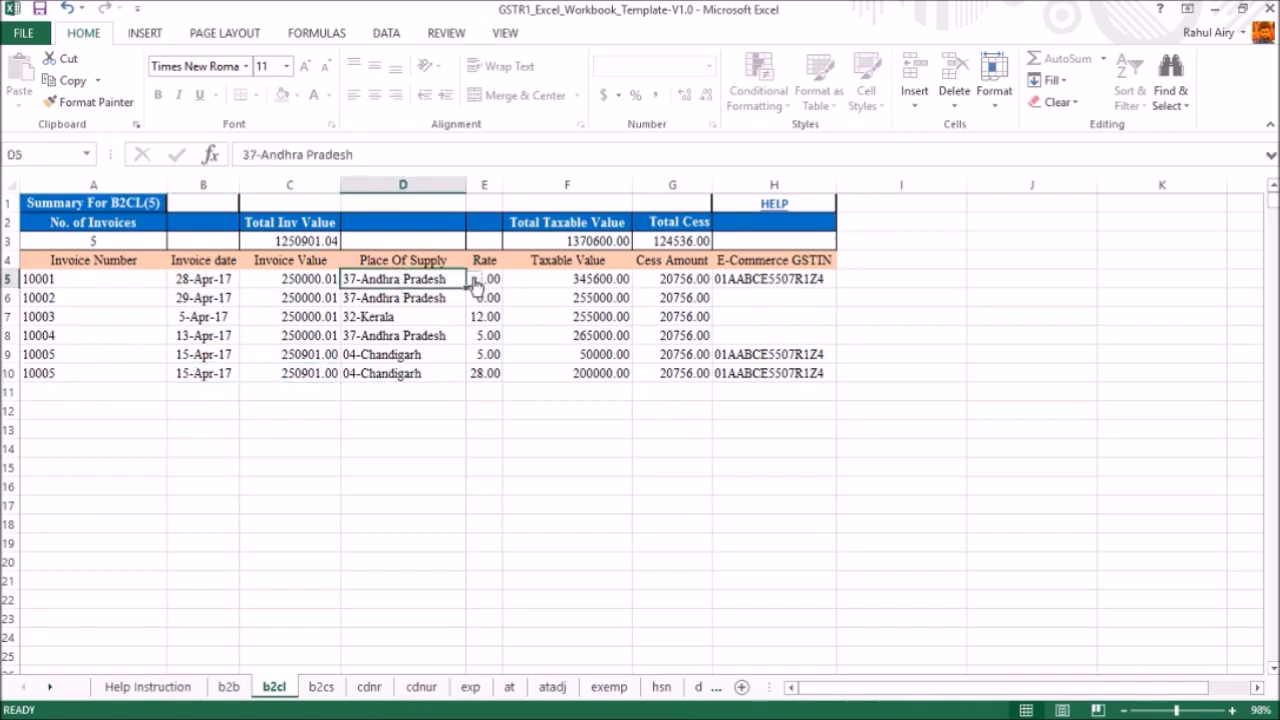
pyautogui.click(475, 281)
pyautogui.moveTo(474, 366)
pyautogui.mouseDown()
pyautogui.moveTo(472, 300)
pyautogui.moveTo(474, 383)
pyautogui.mouseUp()
pyautogui.click(496, 441)
pyautogui.click(498, 280)
pyautogui.click(569, 293)
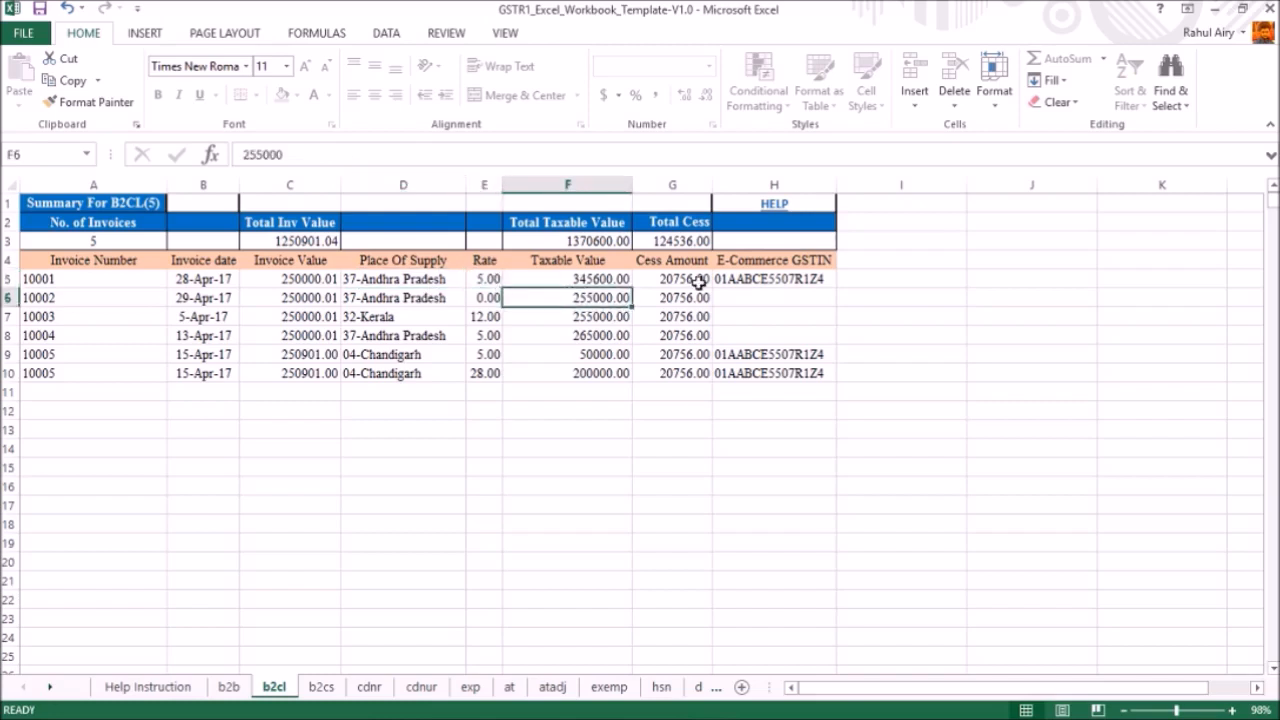
pyautogui.click(781, 280)
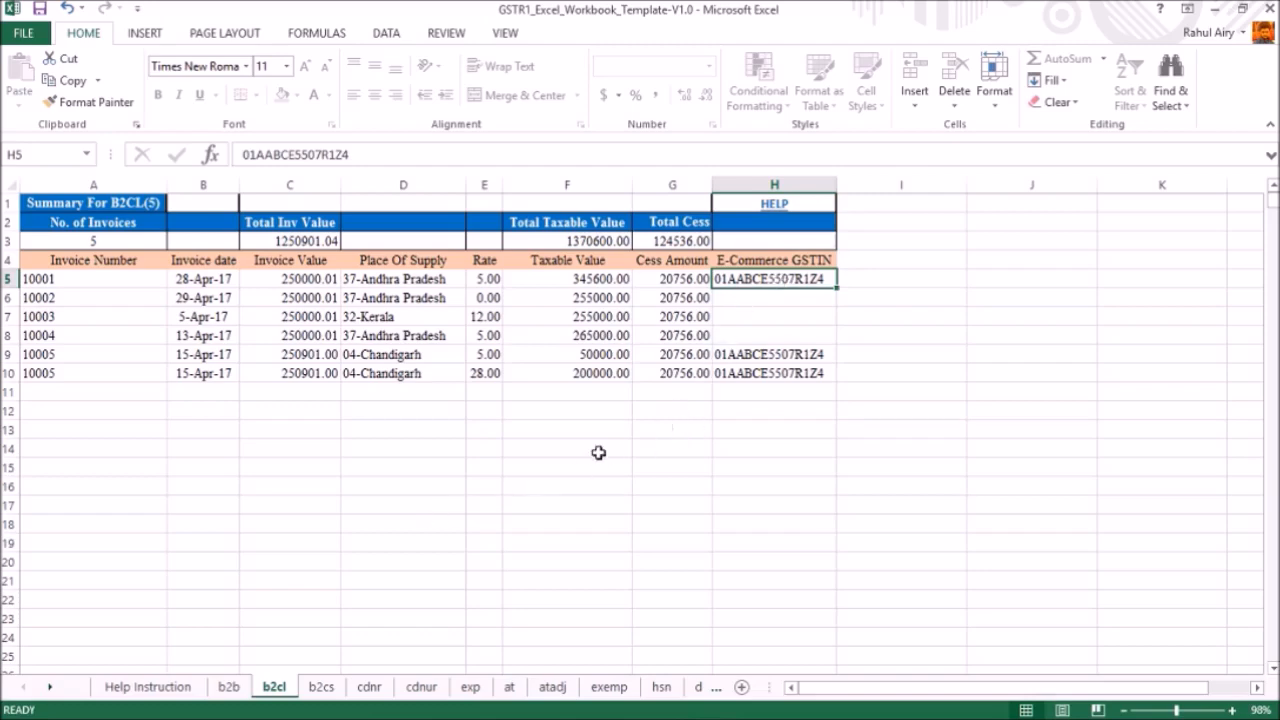
# Examine the recipient GSTIN, invoice number, invoice date and invoice value columns on the b2b sheet
pyautogui.click(229, 687)
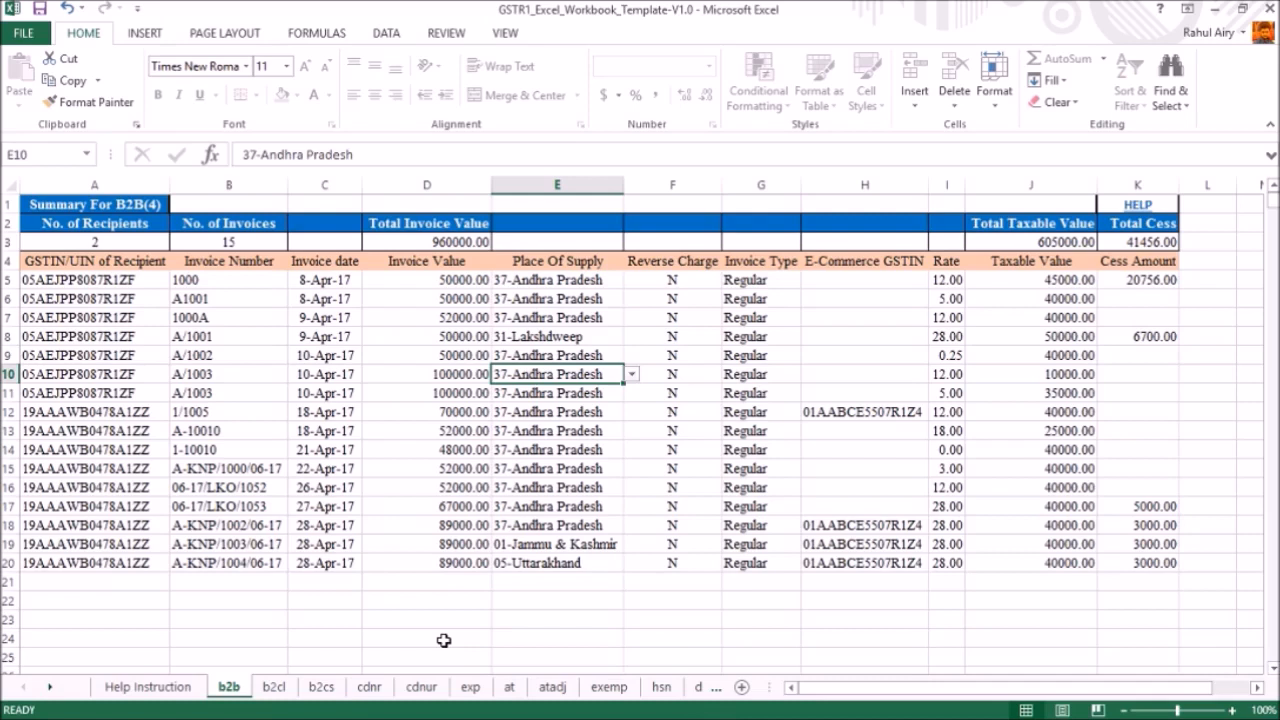
pyautogui.moveTo(45, 281); pyautogui.dragTo(63, 565)
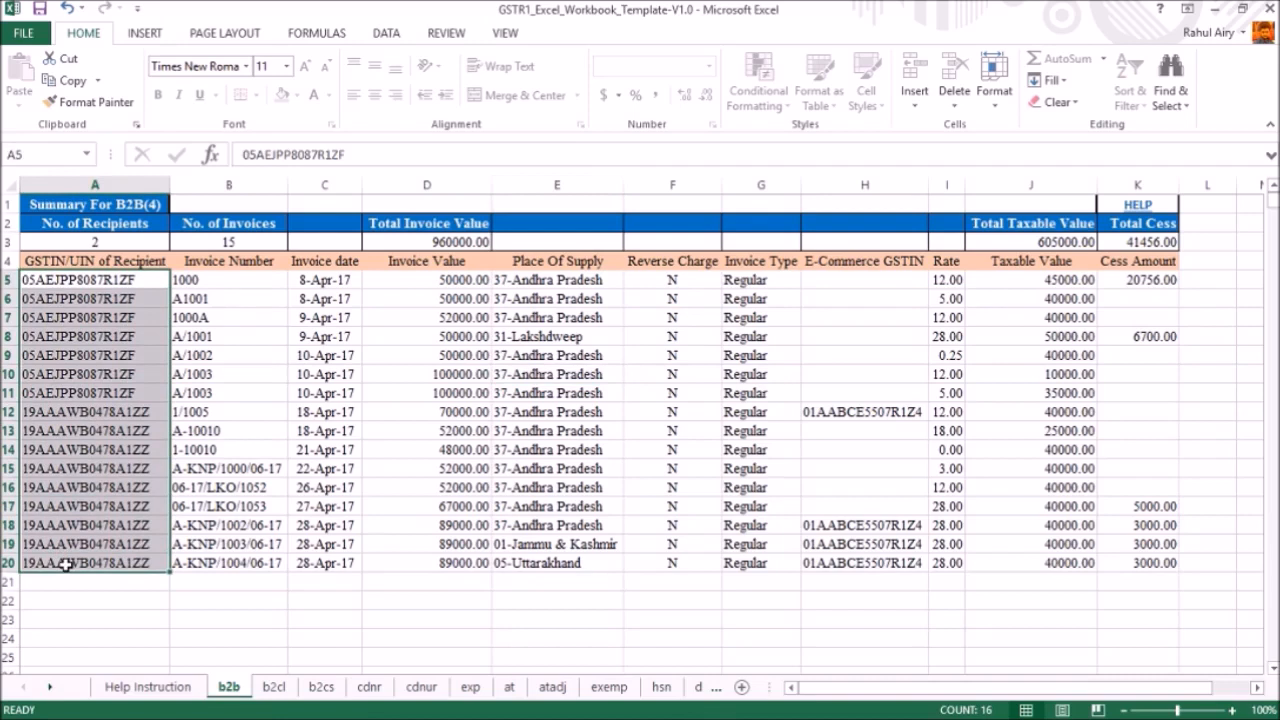
pyautogui.click(116, 279)
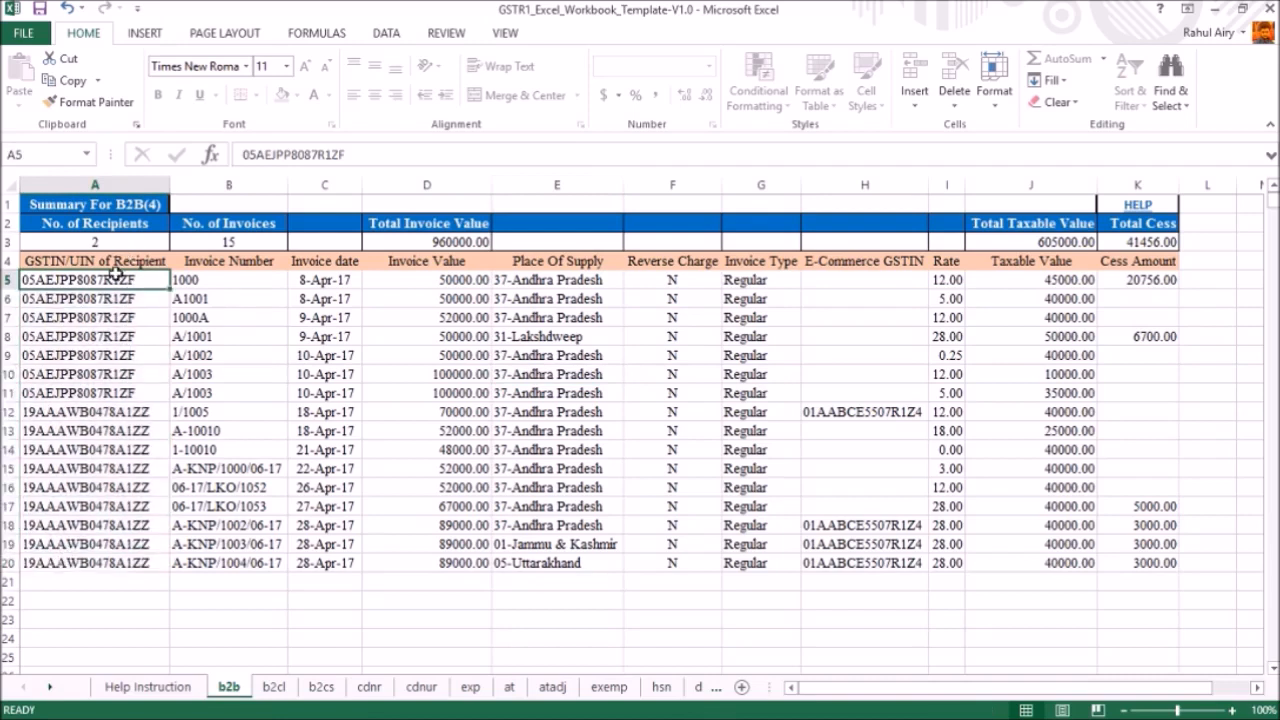
pyautogui.moveTo(231, 289); pyautogui.dragTo(220, 556)
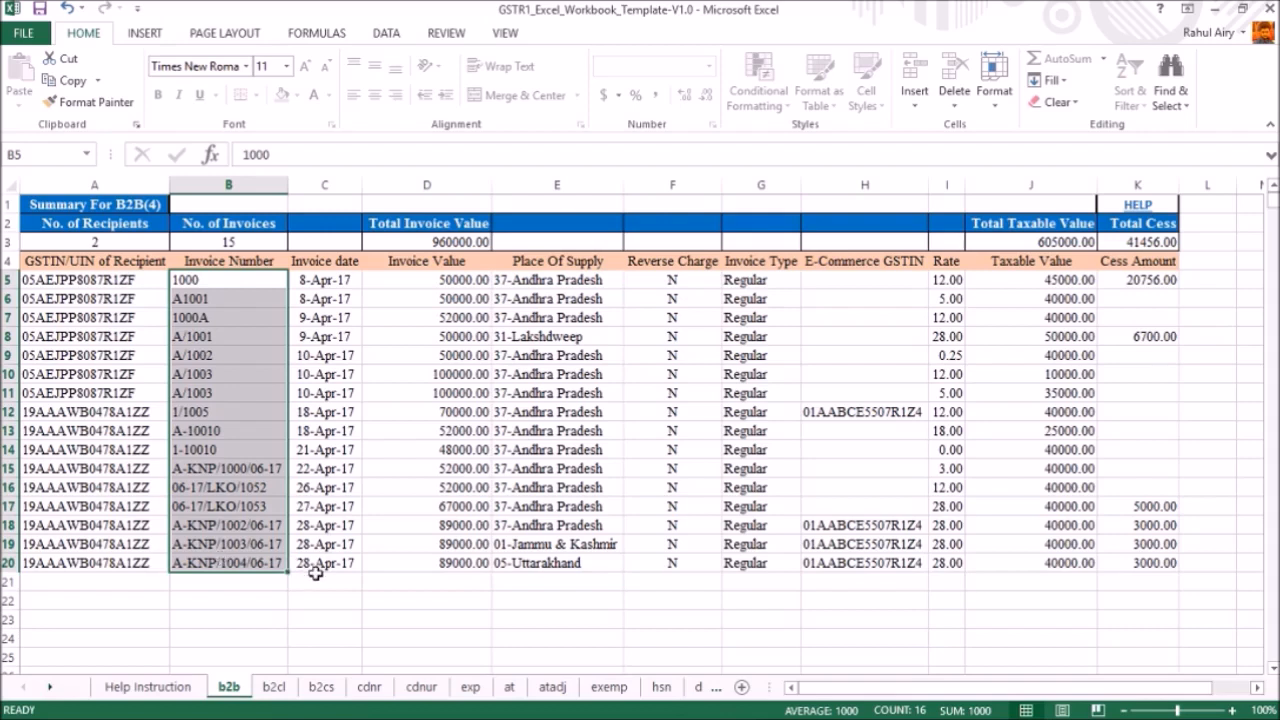
pyautogui.click(338, 408)
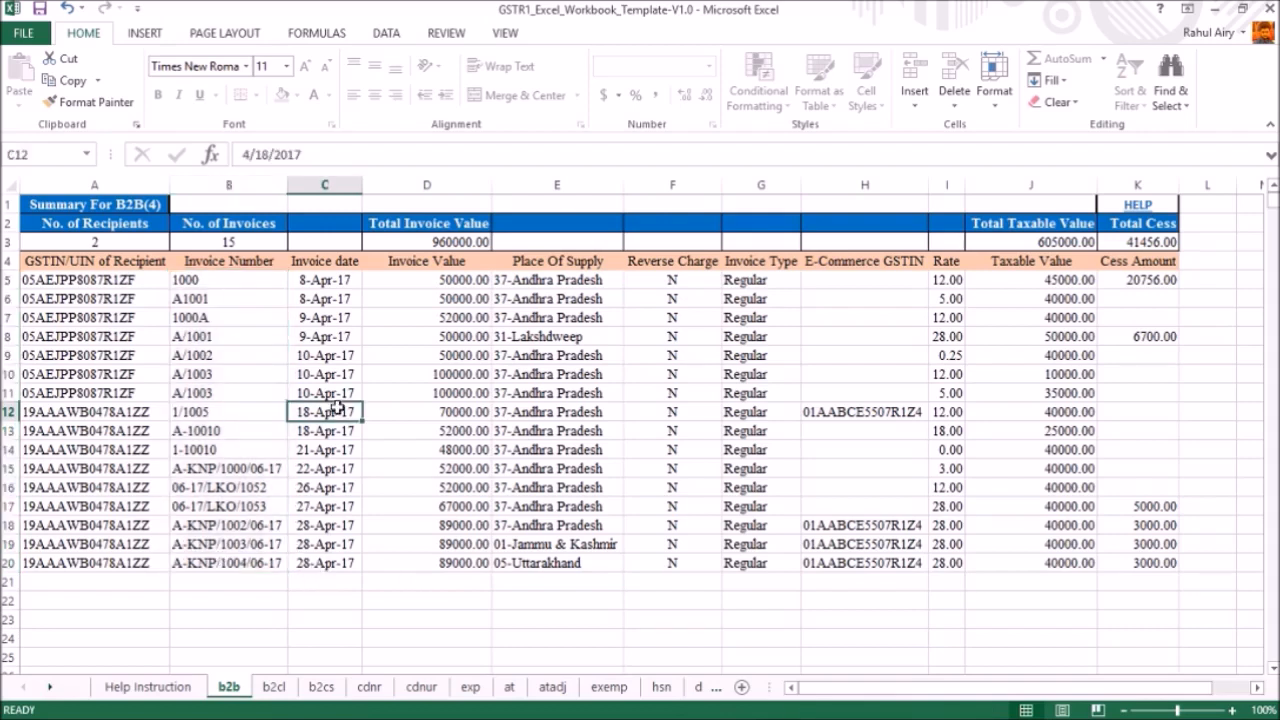
pyautogui.moveTo(328, 281); pyautogui.dragTo(318, 548)
pyautogui.click(408, 527)
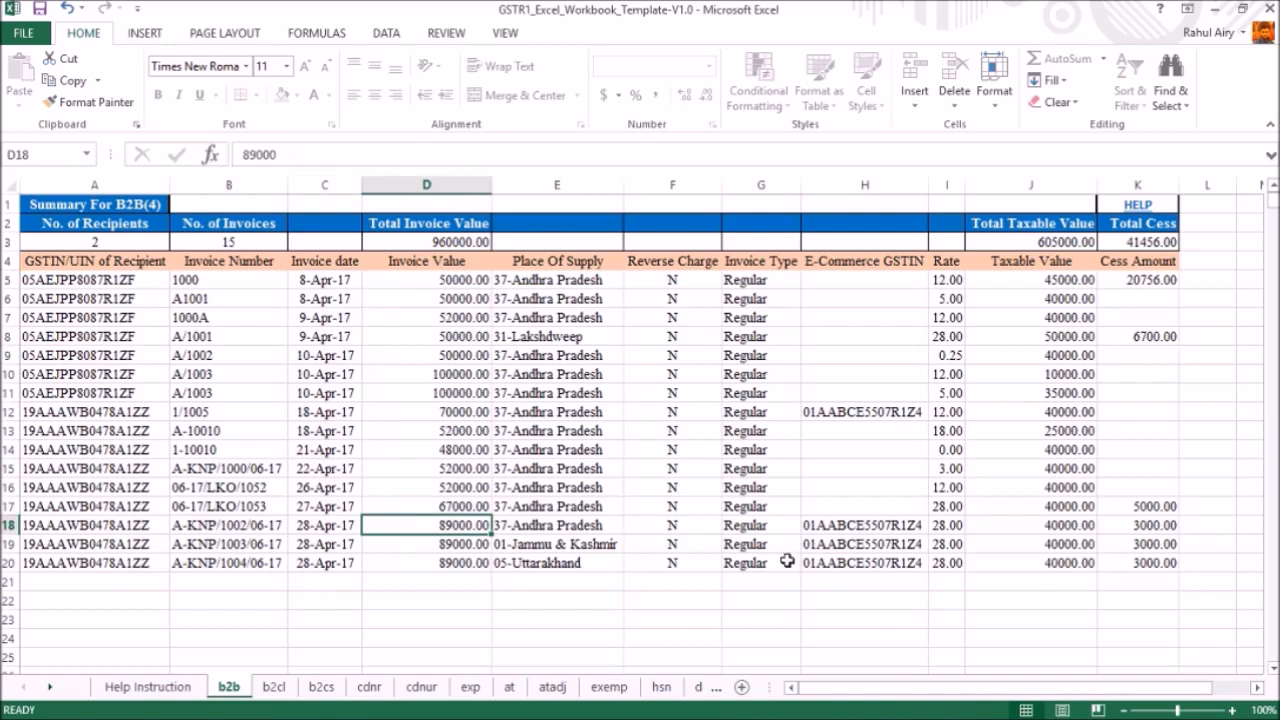
# Examine the Reverse Charge and Place Of Supply columns and the available Invoice Type options on the b2b sheet
pyautogui.moveTo(664, 282); pyautogui.dragTo(676, 557)
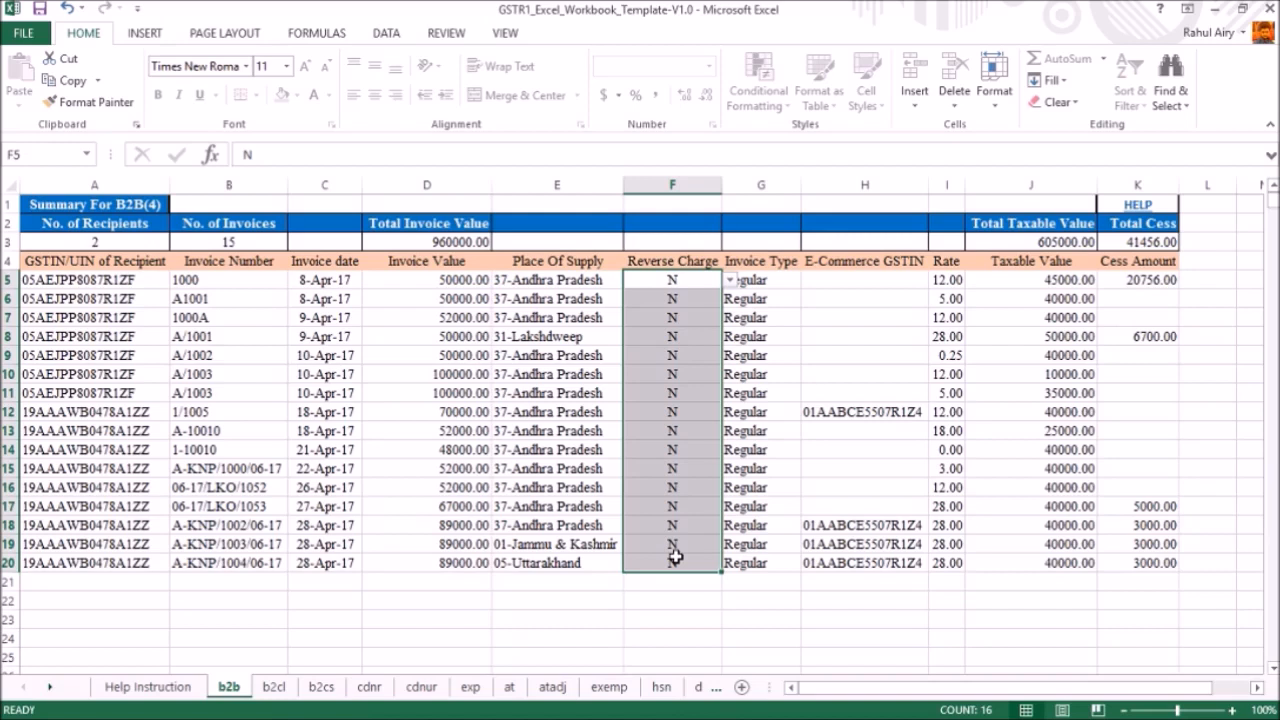
pyautogui.click(561, 302)
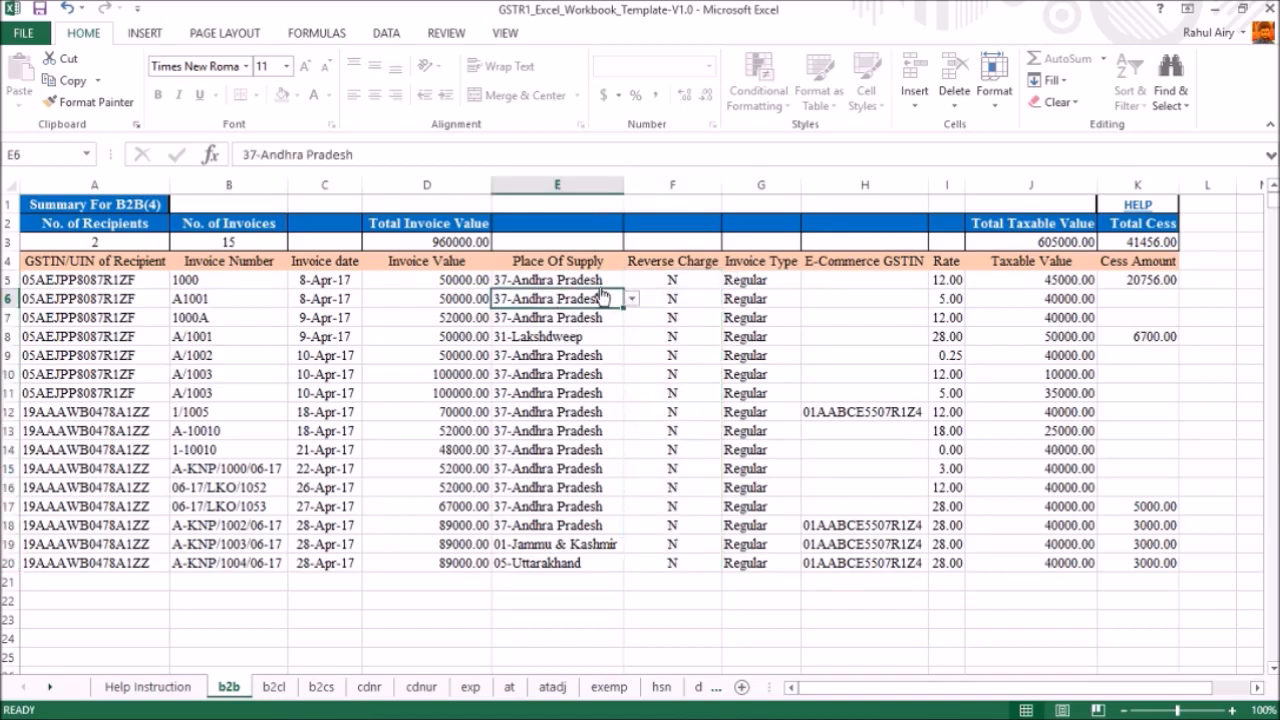
pyautogui.click(750, 297)
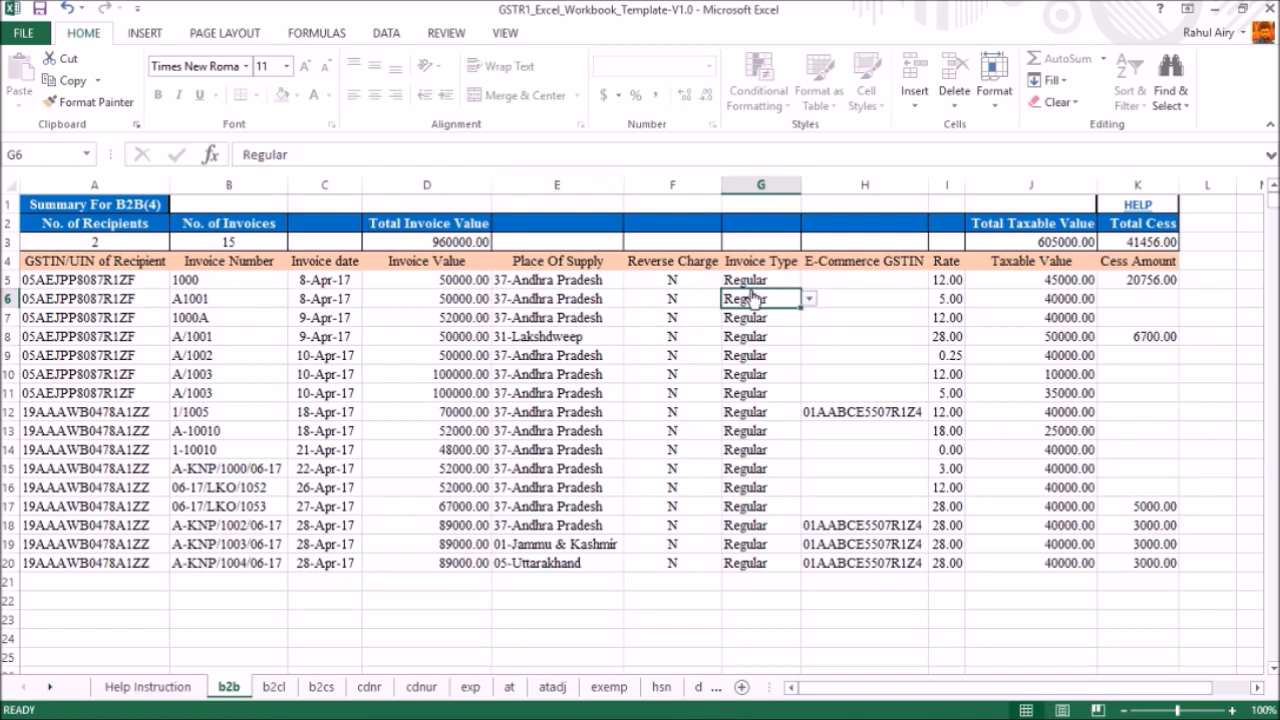
pyautogui.hotkey('alt', 'Down')
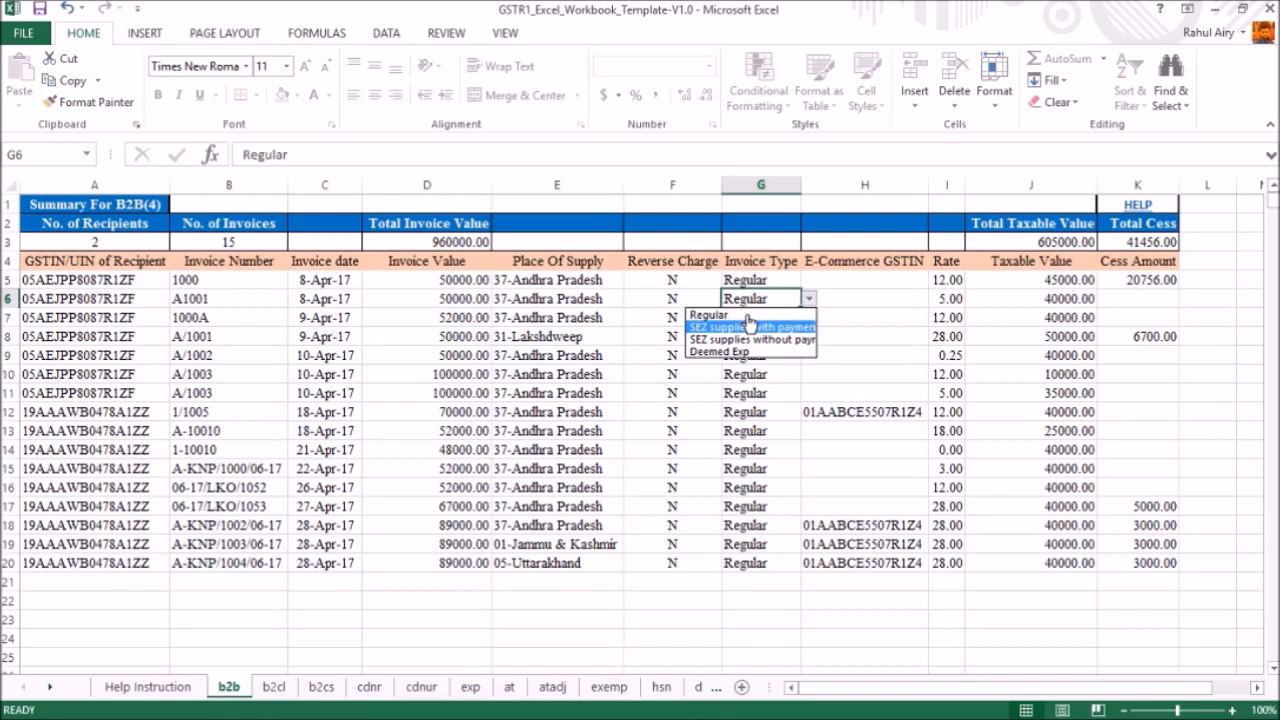
pyautogui.press('Down')
pyautogui.press('Down')
pyautogui.press('Up')
pyautogui.press('Up')
pyautogui.press('Up')
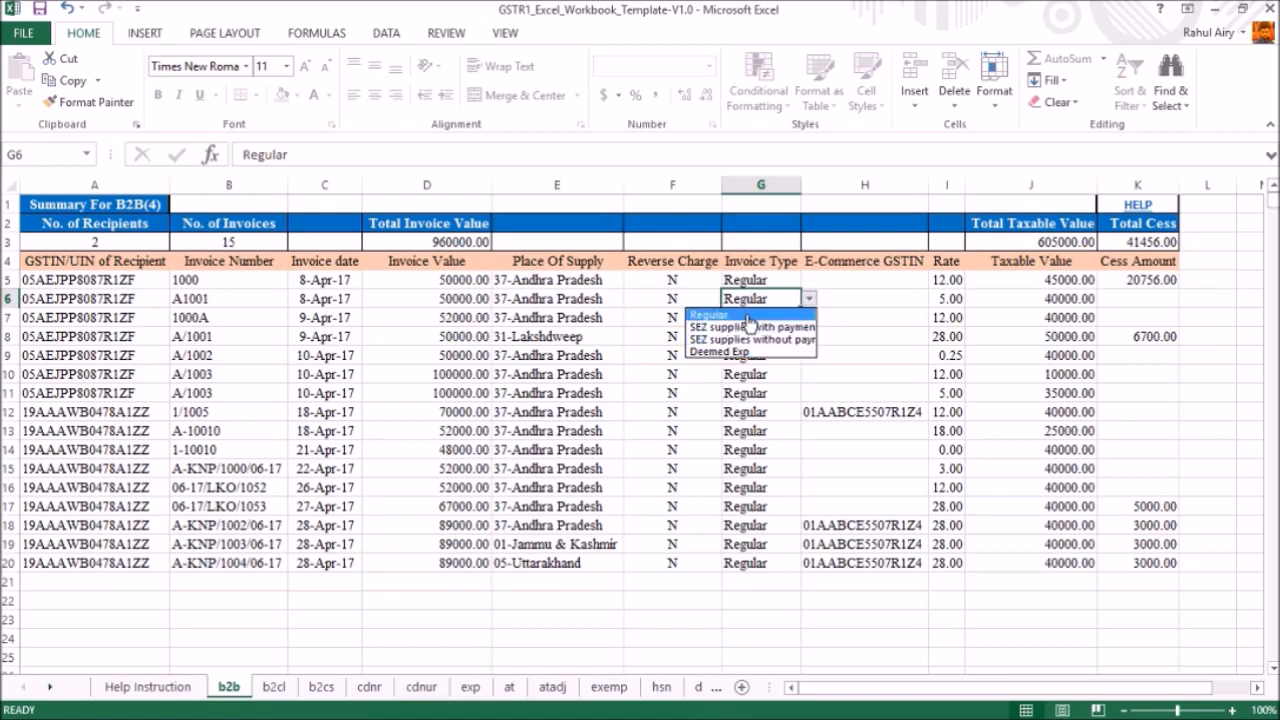
pyautogui.press('Escape')
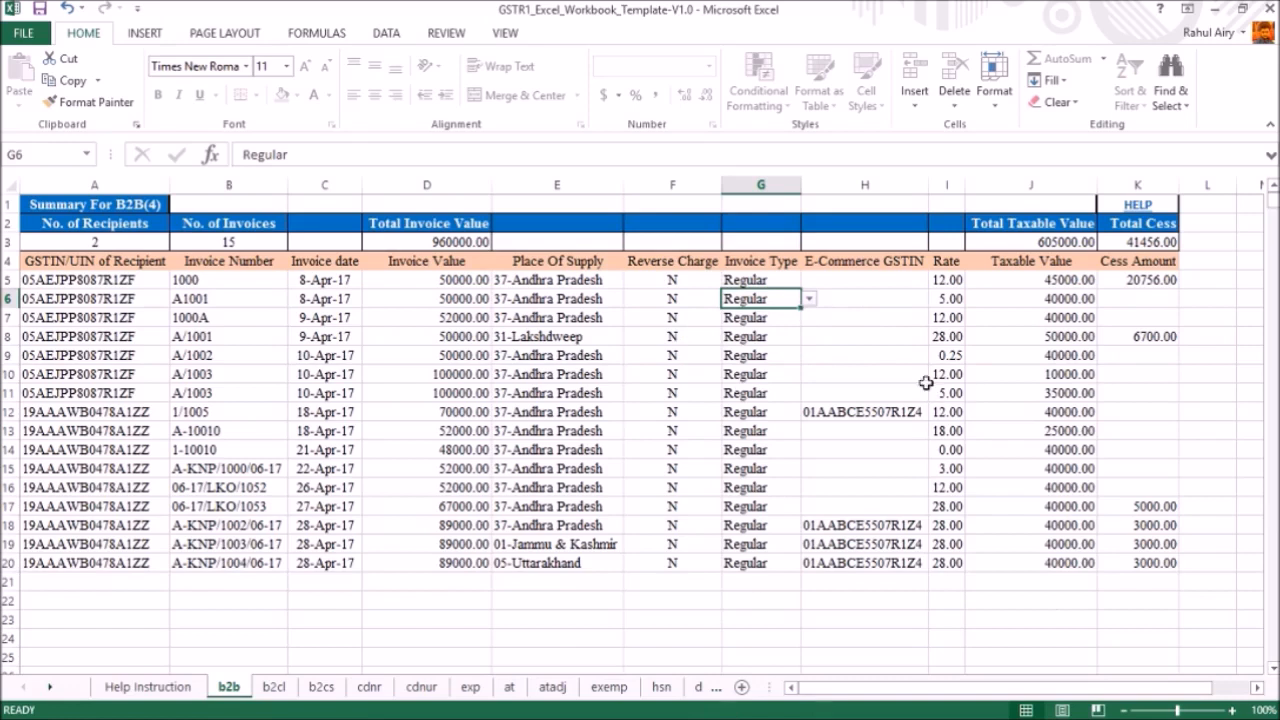
# Examine the E-Commerce GSTIN column, the Rate options and the Taxable Value column on the b2b sheet
pyautogui.click(857, 422)
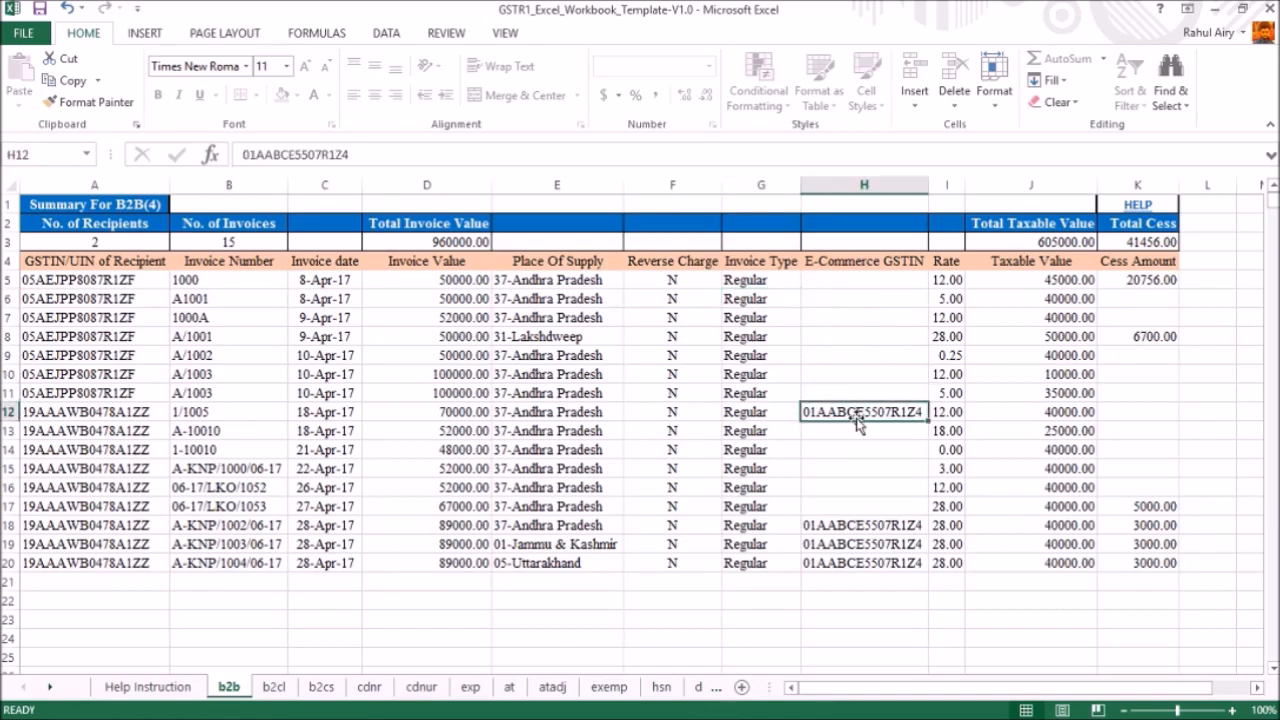
pyautogui.click(865, 449)
pyautogui.moveTo(840, 433); pyautogui.dragTo(846, 523)
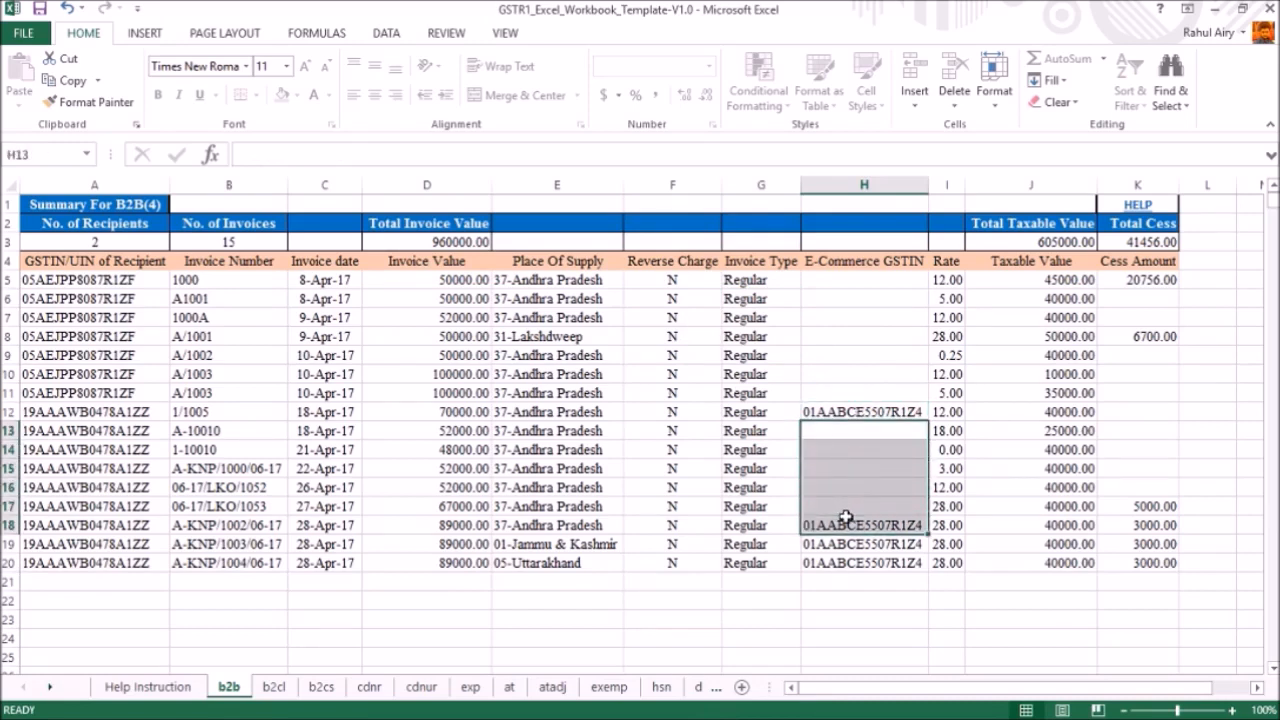
pyautogui.click(940, 280)
pyautogui.click(973, 280)
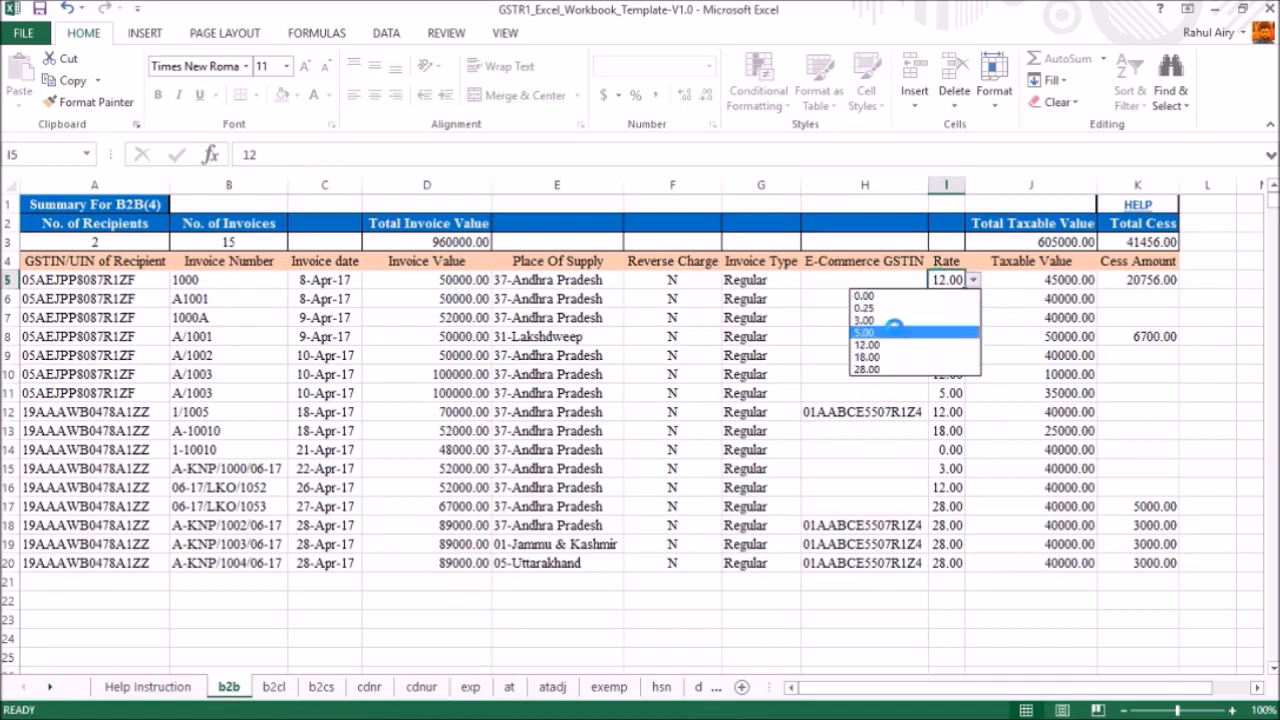
pyautogui.click(1078, 283)
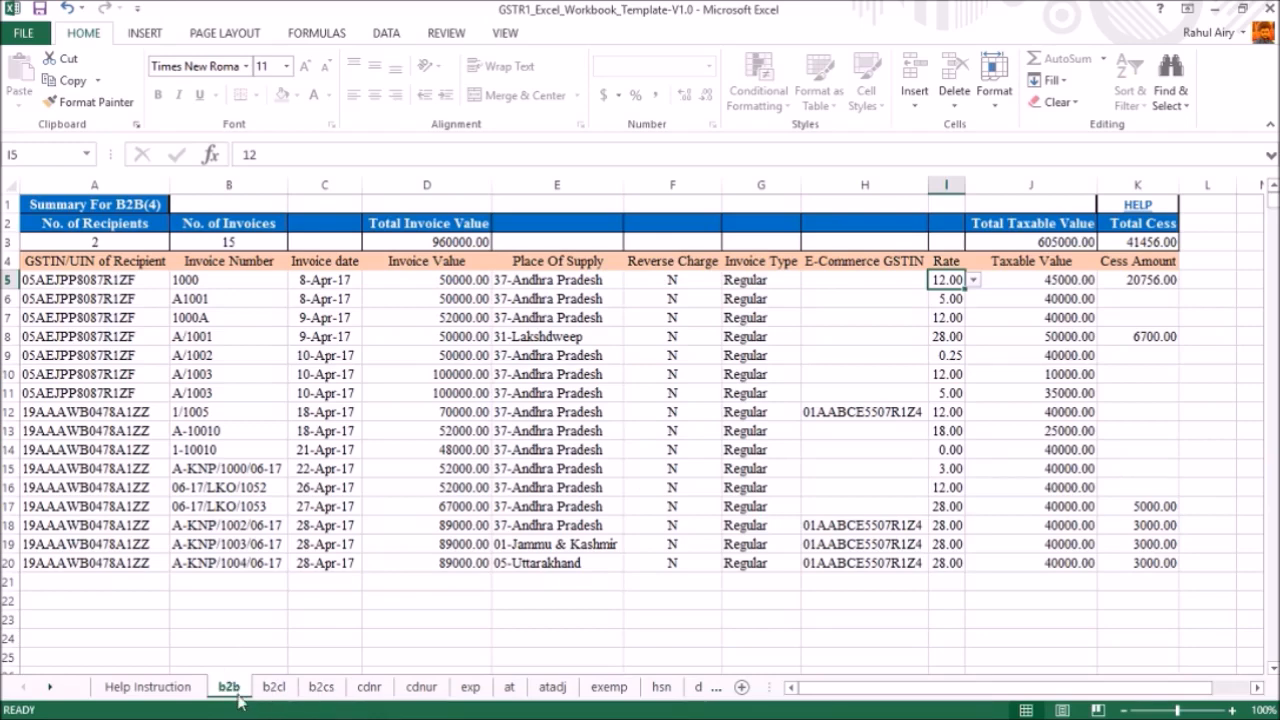
# Examine the recipient GSTIN, invoice/advance receipt and note/refund voucher columns on the cdnr sheet
pyautogui.click(370, 690)
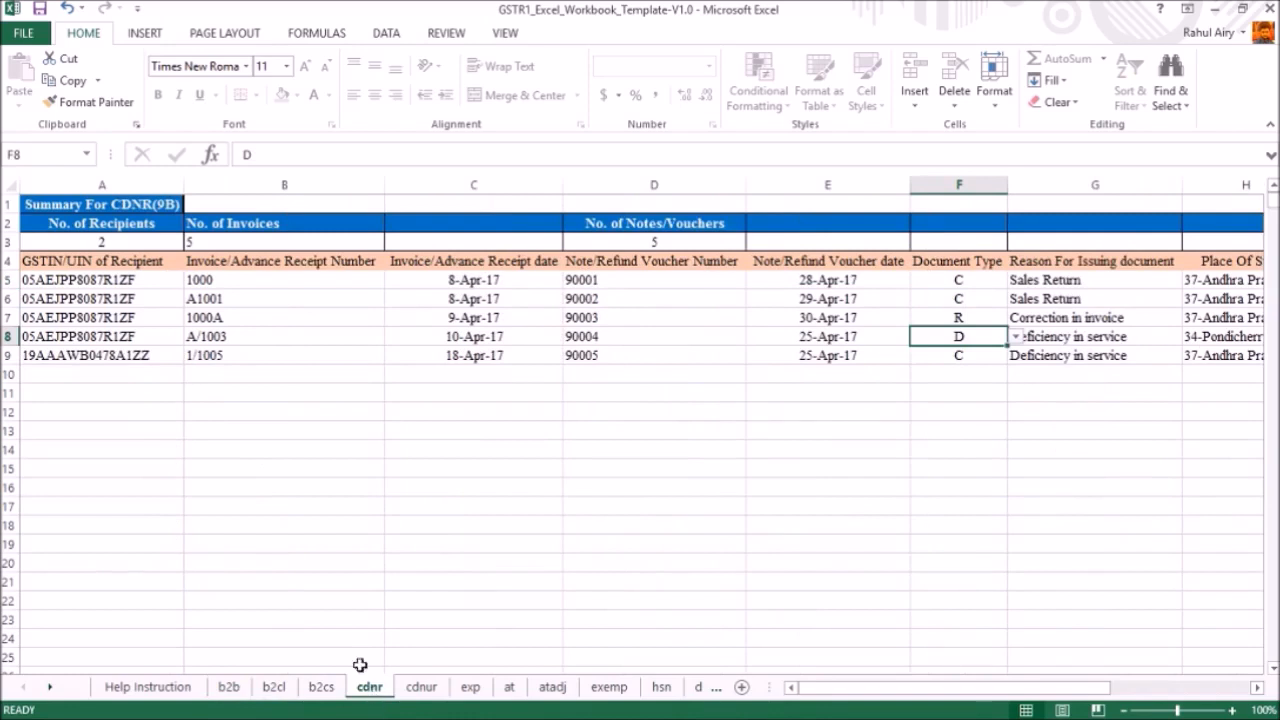
pyautogui.click(88, 275)
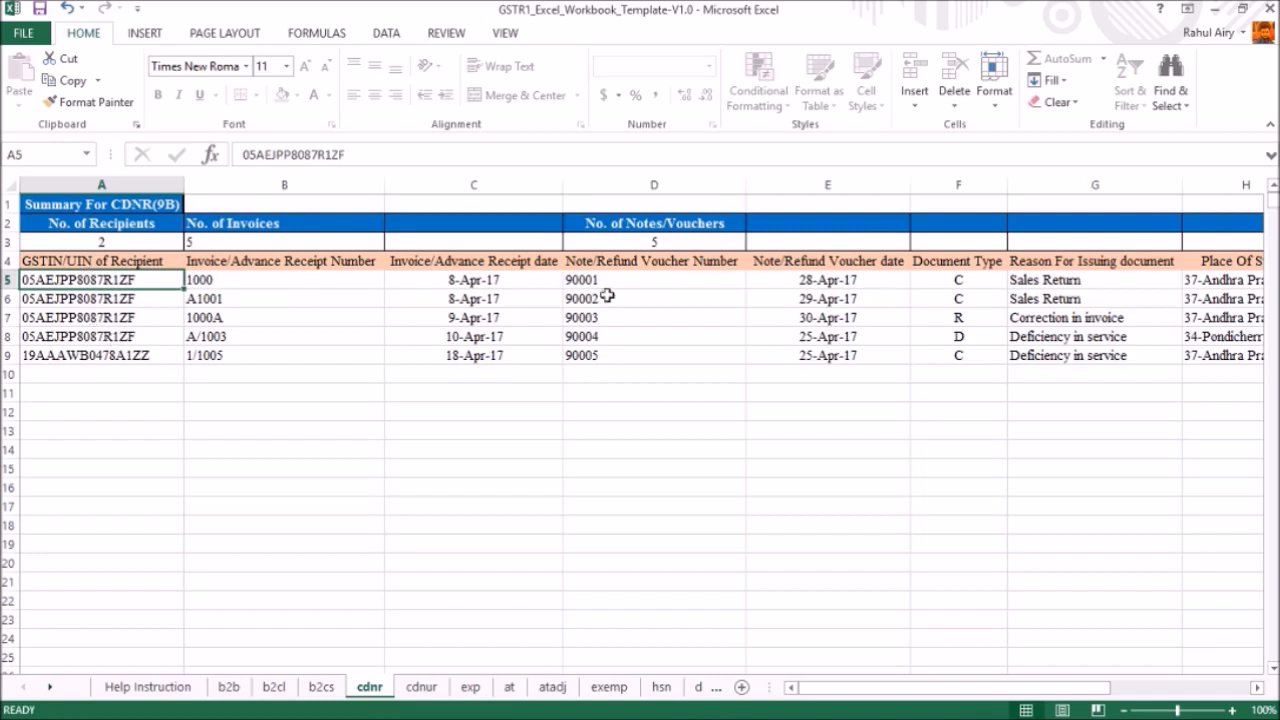
pyautogui.click(853, 350)
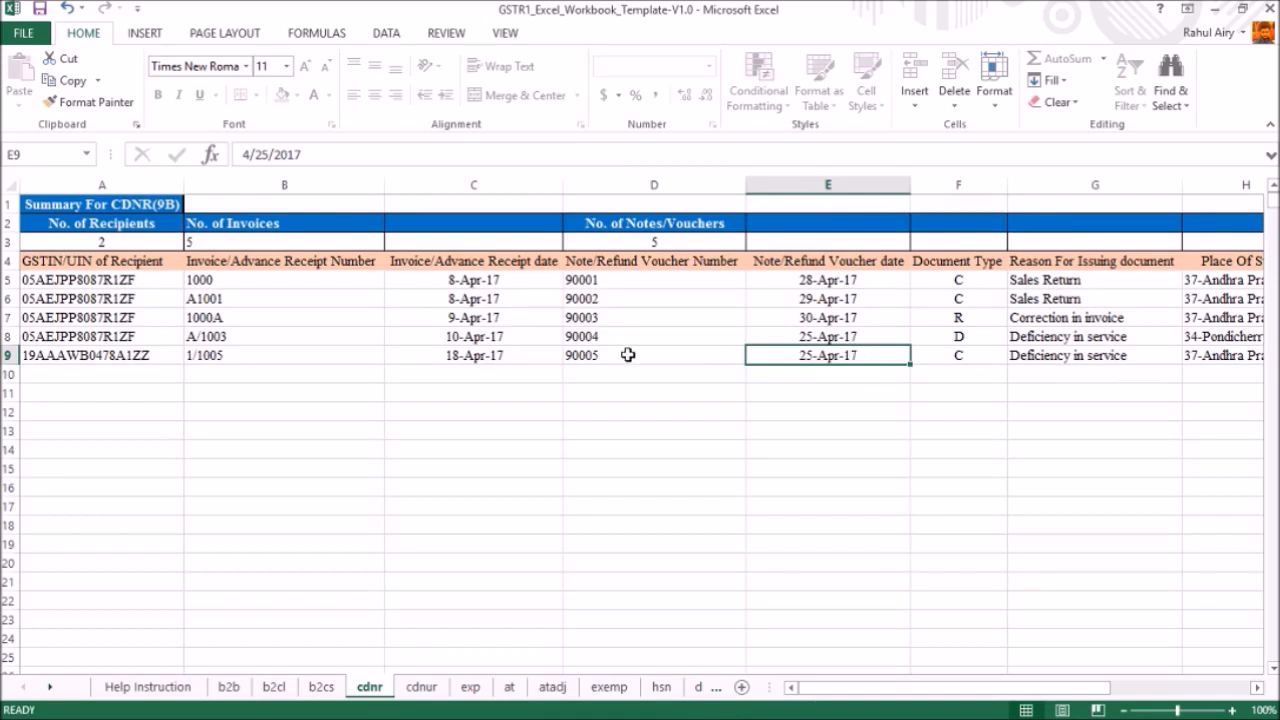
pyautogui.moveTo(110, 280); pyautogui.dragTo(107, 357)
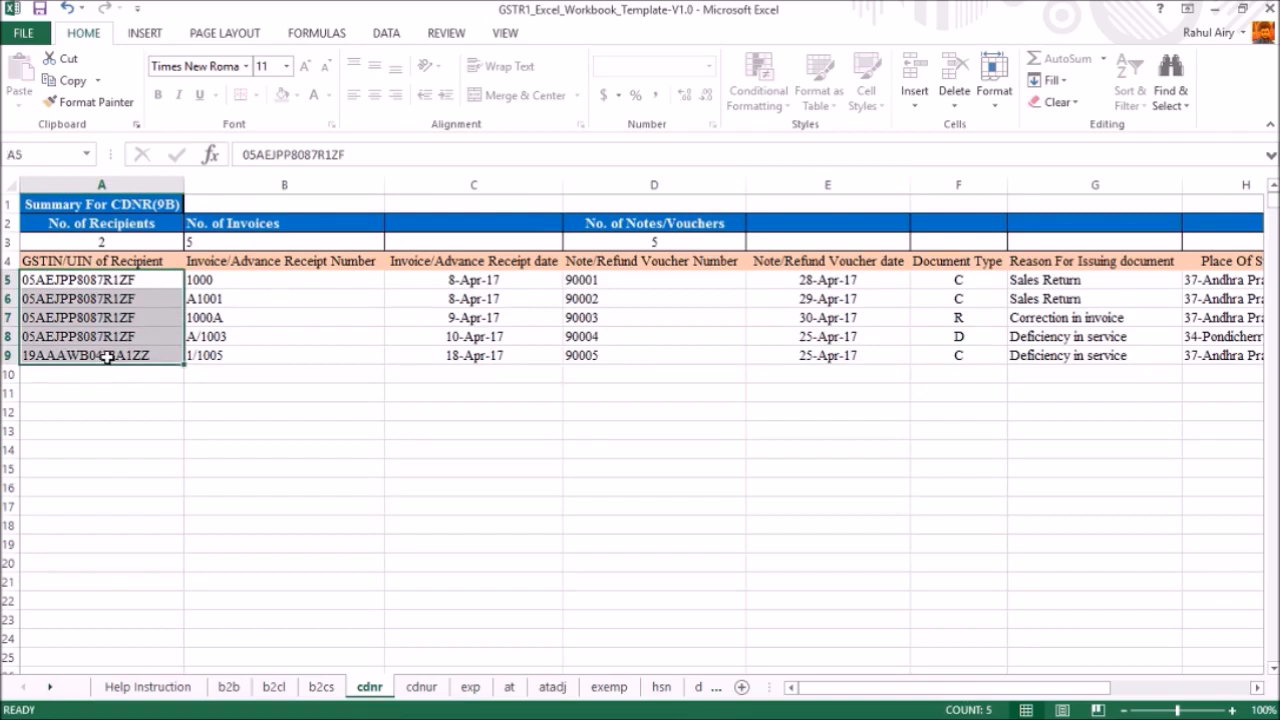
pyautogui.click(266, 298)
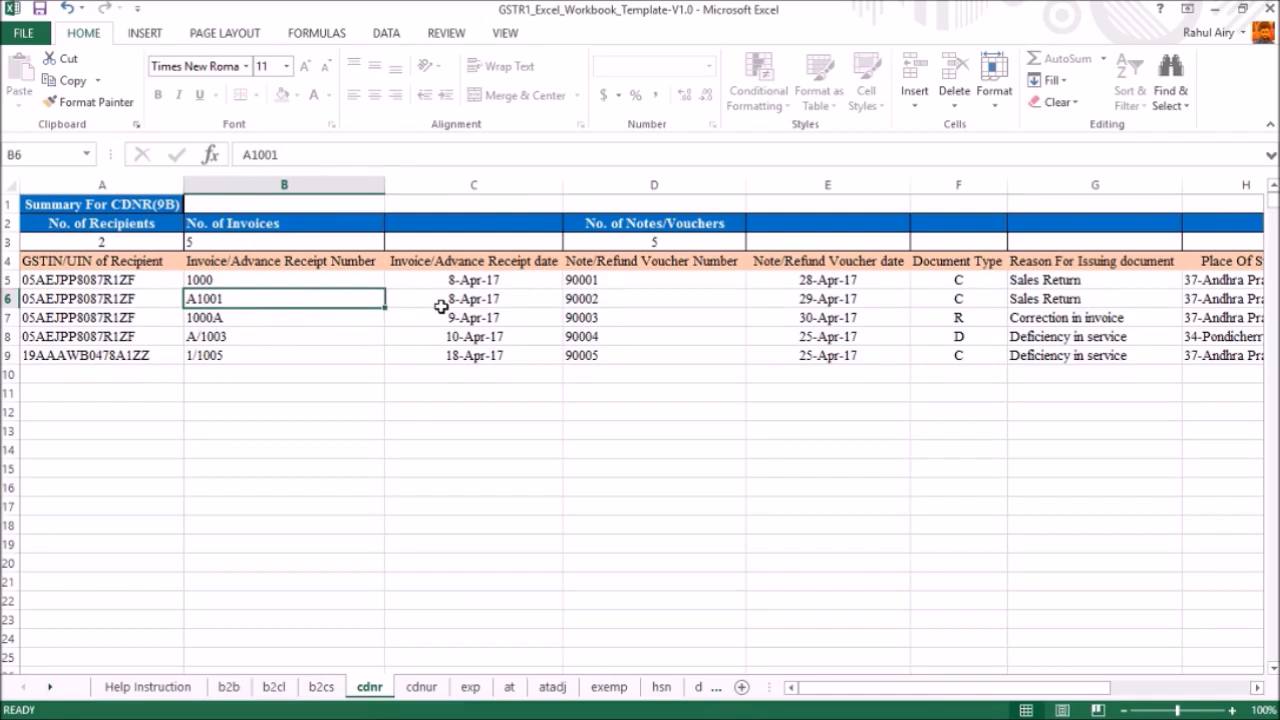
pyautogui.click(663, 305)
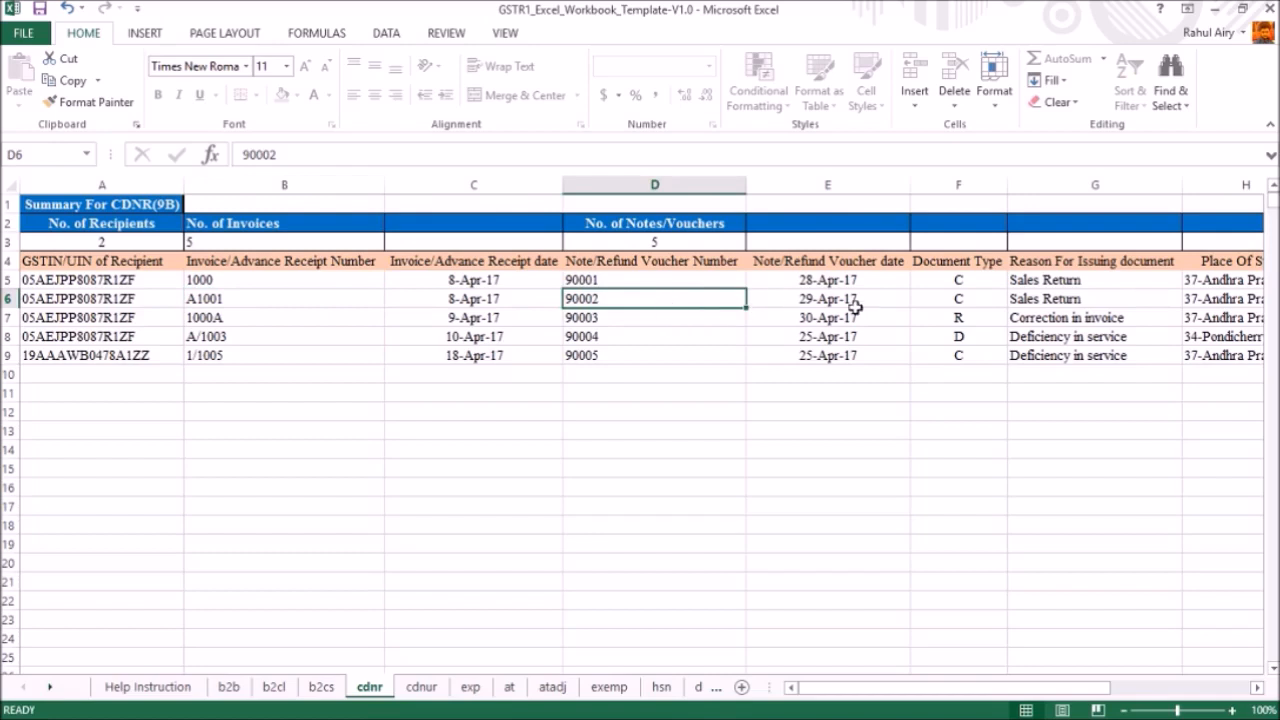
# Examine the cdnr columns from Place Of Supply through Pre GST, including the Pre GST entries in rows 5 to 9
pyautogui.click(1235, 300)
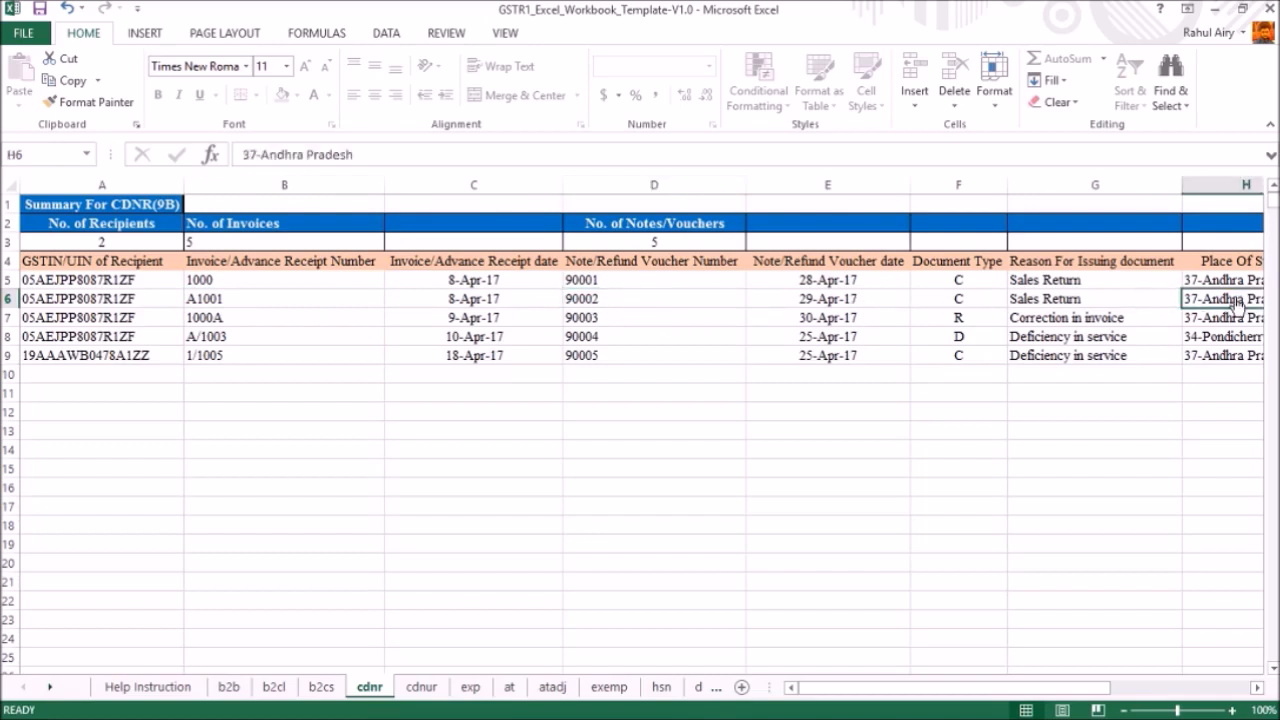
pyautogui.press('Right')
pyautogui.press('Right')
pyautogui.press('Right')
pyautogui.press('Right')
pyautogui.press('Right')
pyautogui.press('Right')
pyautogui.press('Left')
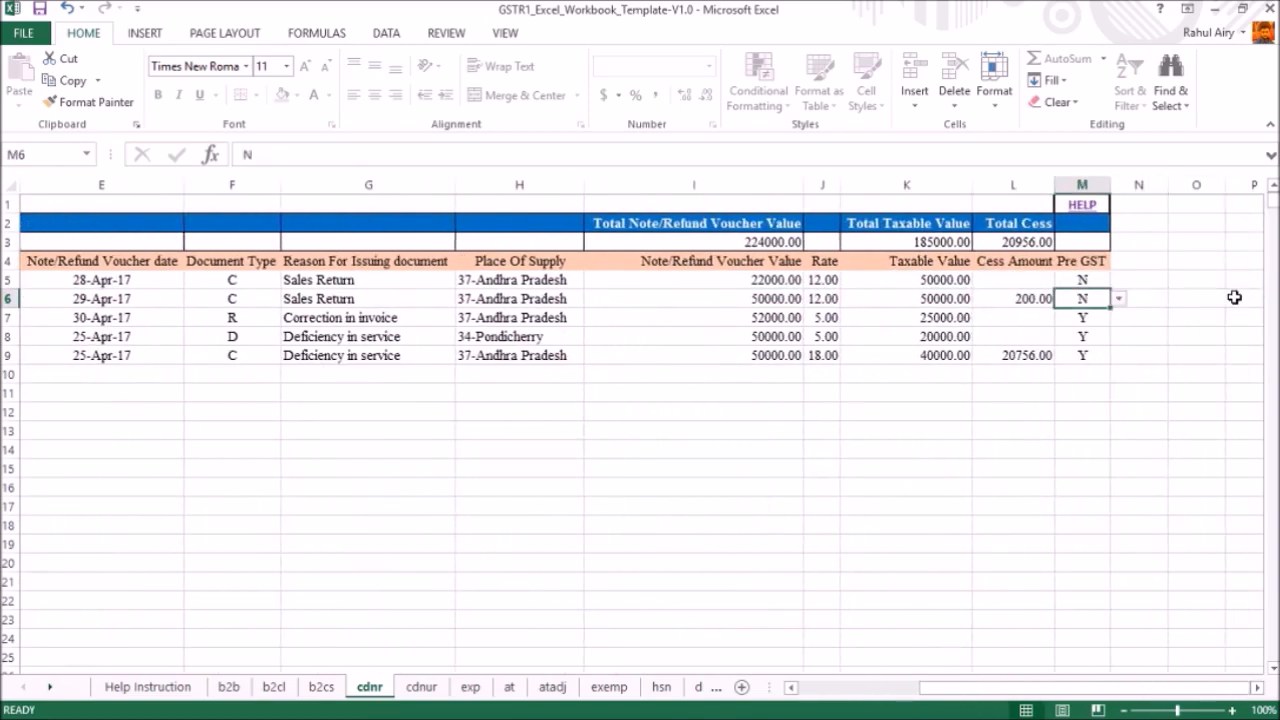
pyautogui.press('Up')
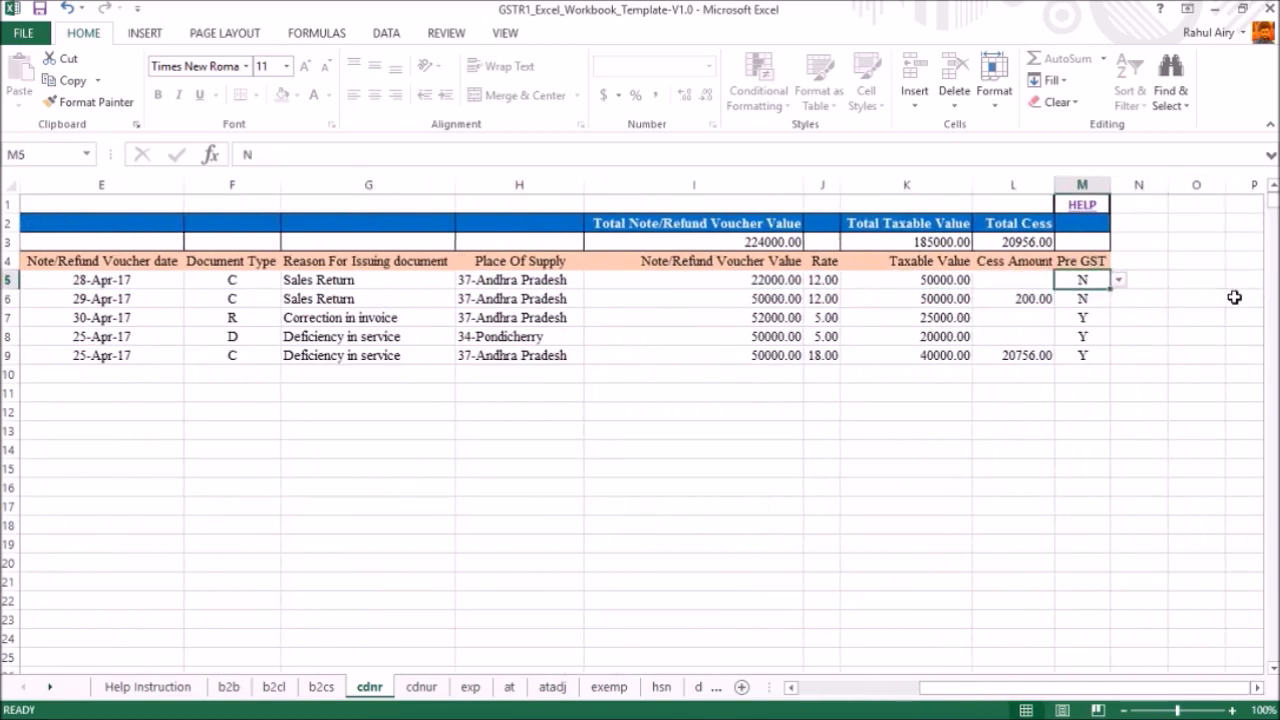
pyautogui.hotkey('shift', 'Down')
pyautogui.hotkey('shift', 'Down')
pyautogui.hotkey('shift', 'Down')
pyautogui.hotkey('shift', 'Down')
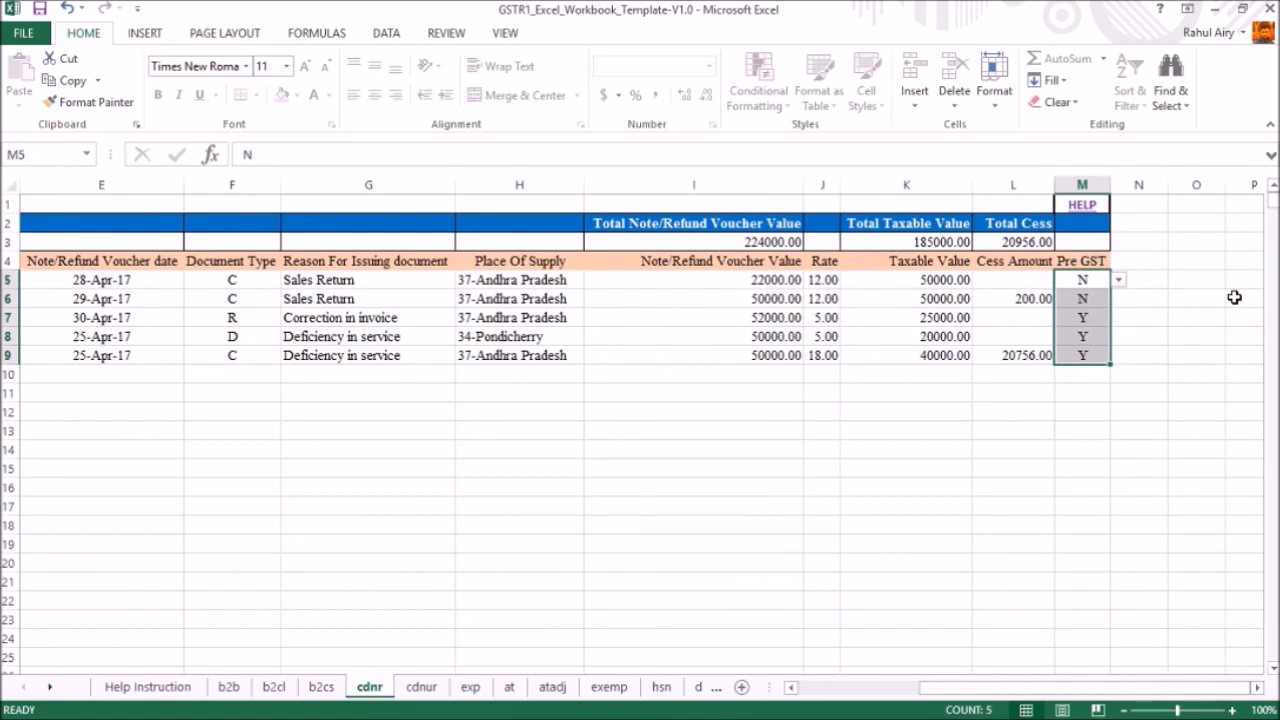
# Look over the cdnur sheet and examine the Export Type, Port Code and Shipping Bill Number columns on the exp sheet
pyautogui.click(412, 688)
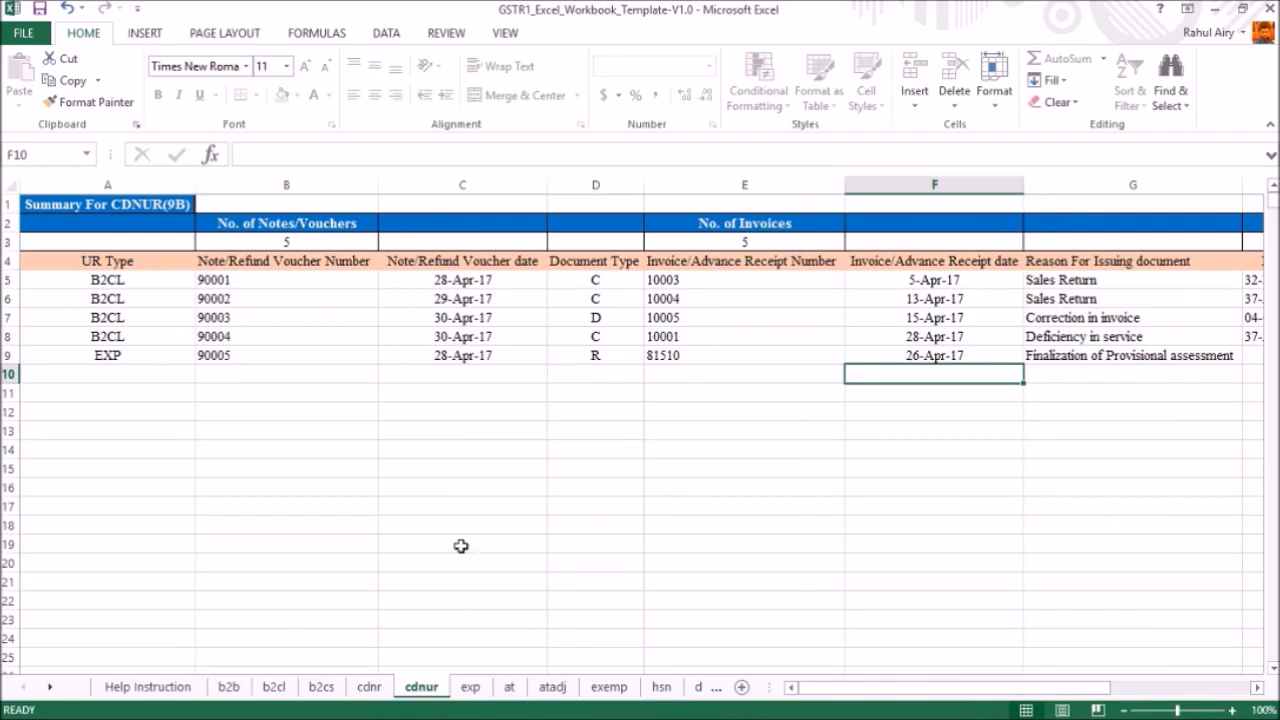
pyautogui.click(472, 688)
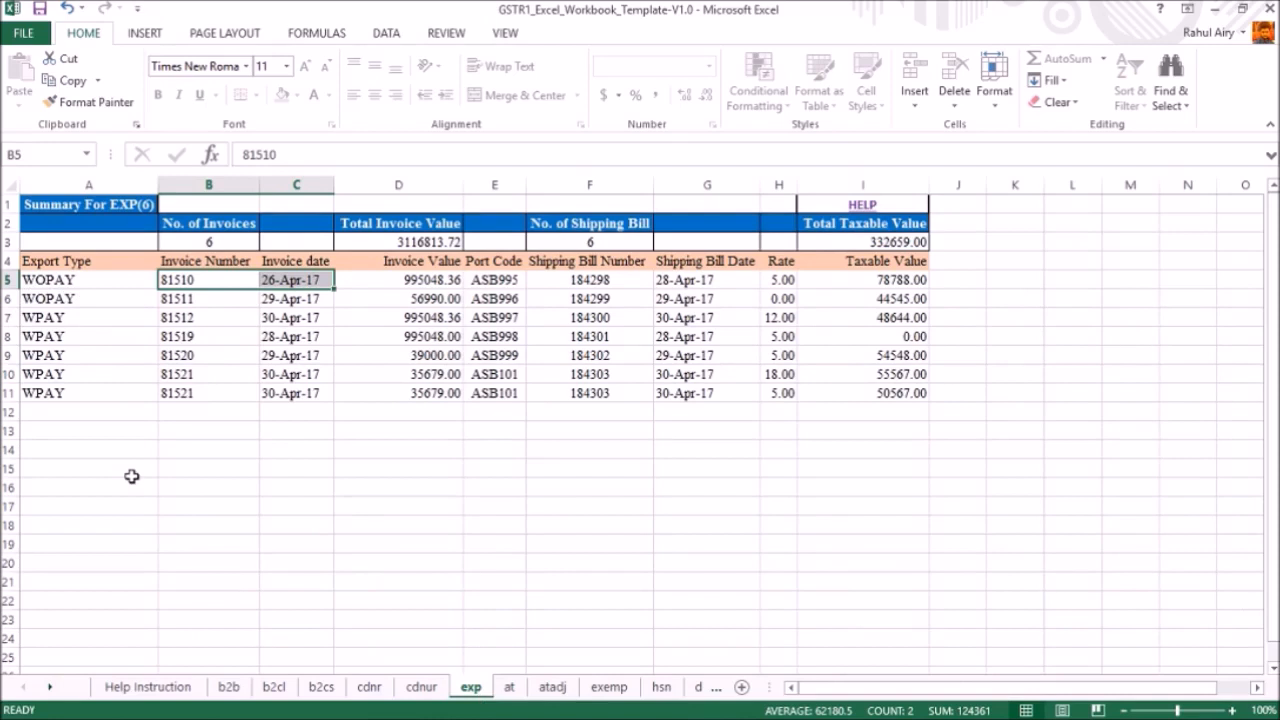
pyautogui.click(50, 319)
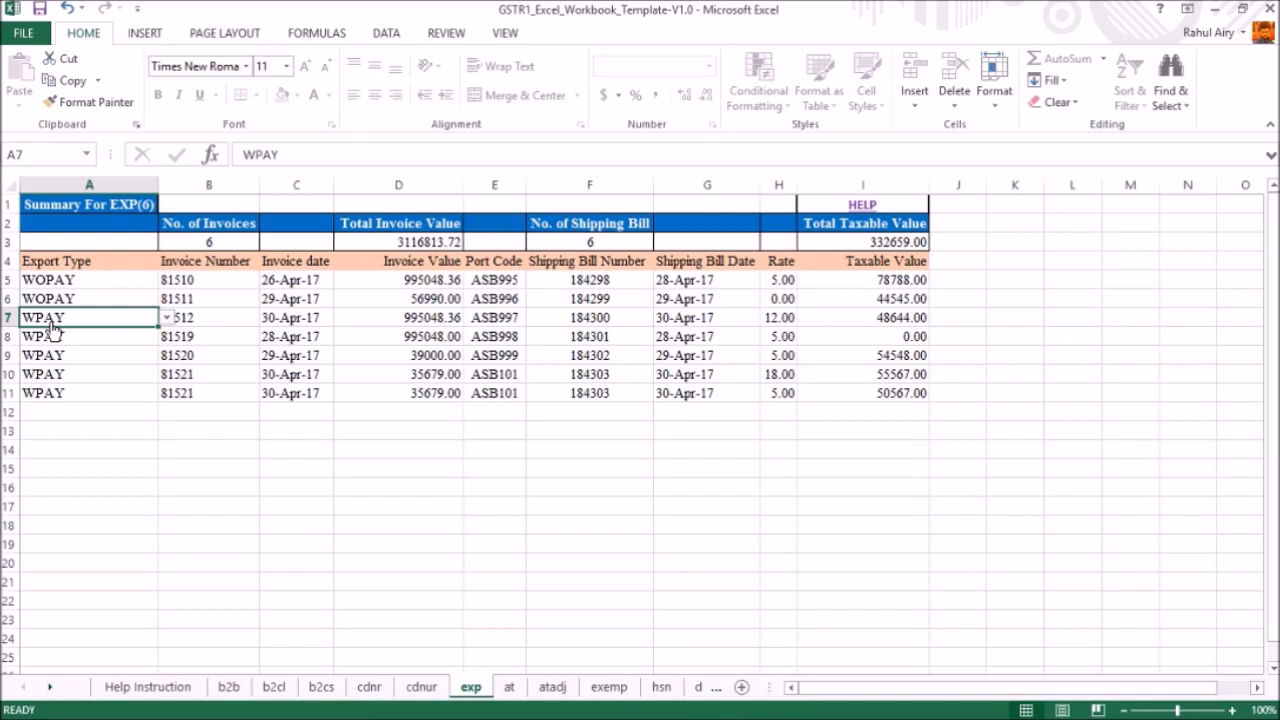
pyautogui.moveTo(490, 281); pyautogui.dragTo(509, 395)
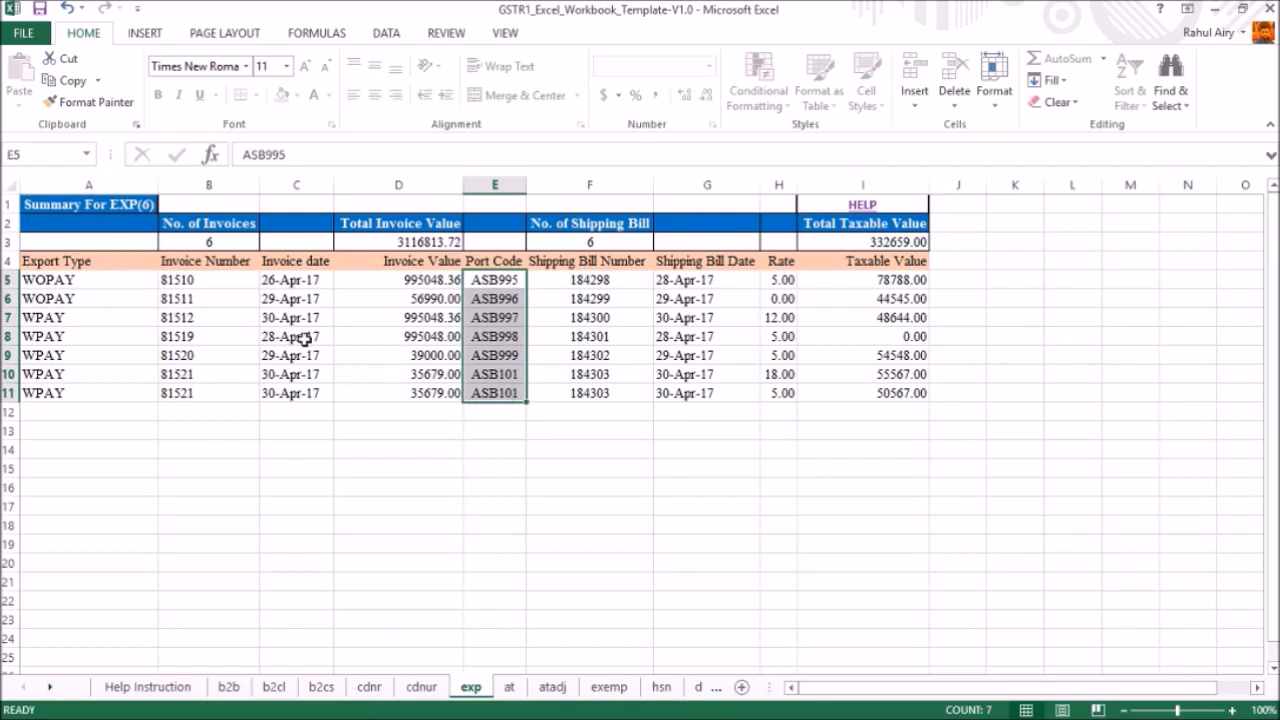
pyautogui.click(573, 319)
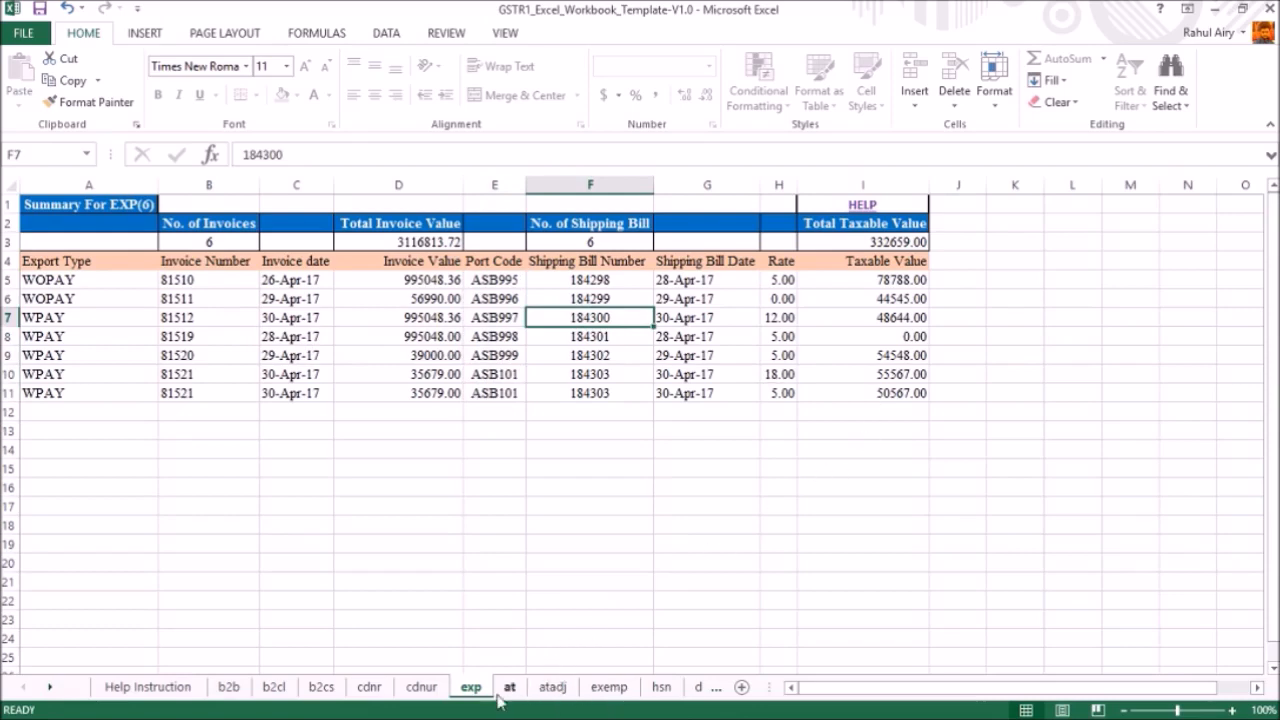
# Examine the Nil Rated, Exempted and Non-GST supplies columns on the exemp sheet
pyautogui.click(607, 688)
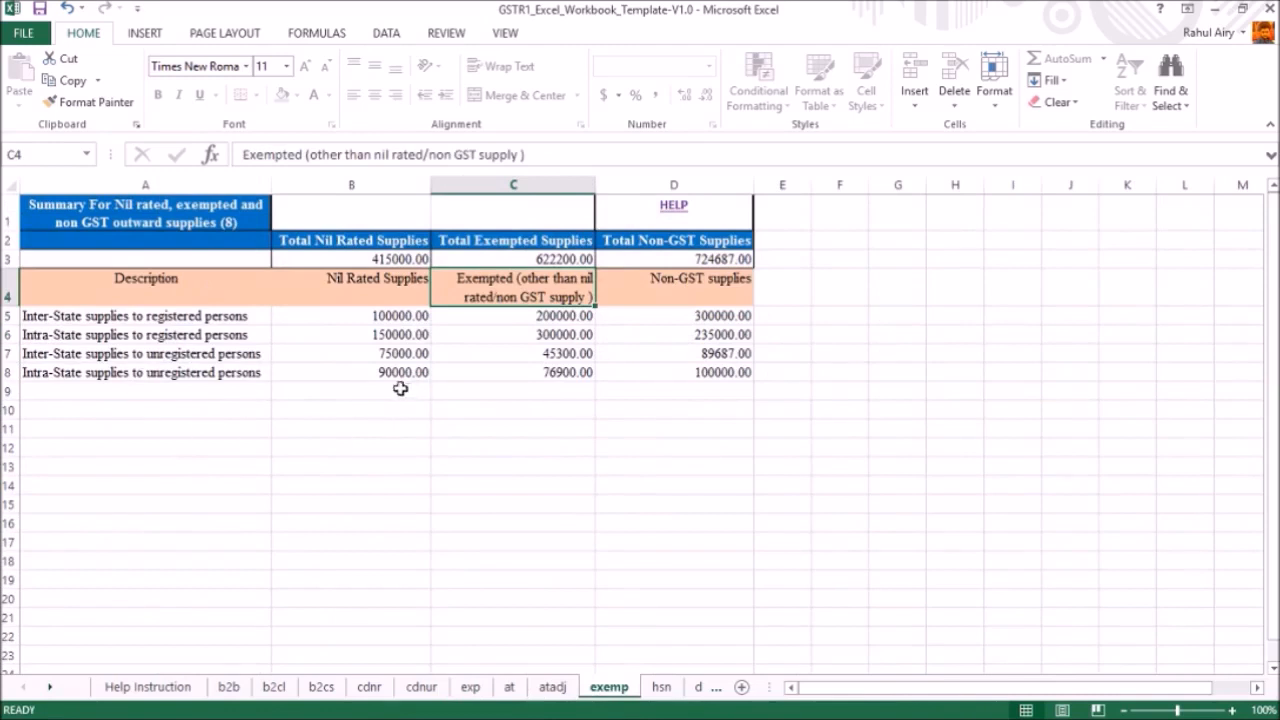
pyautogui.click(362, 320)
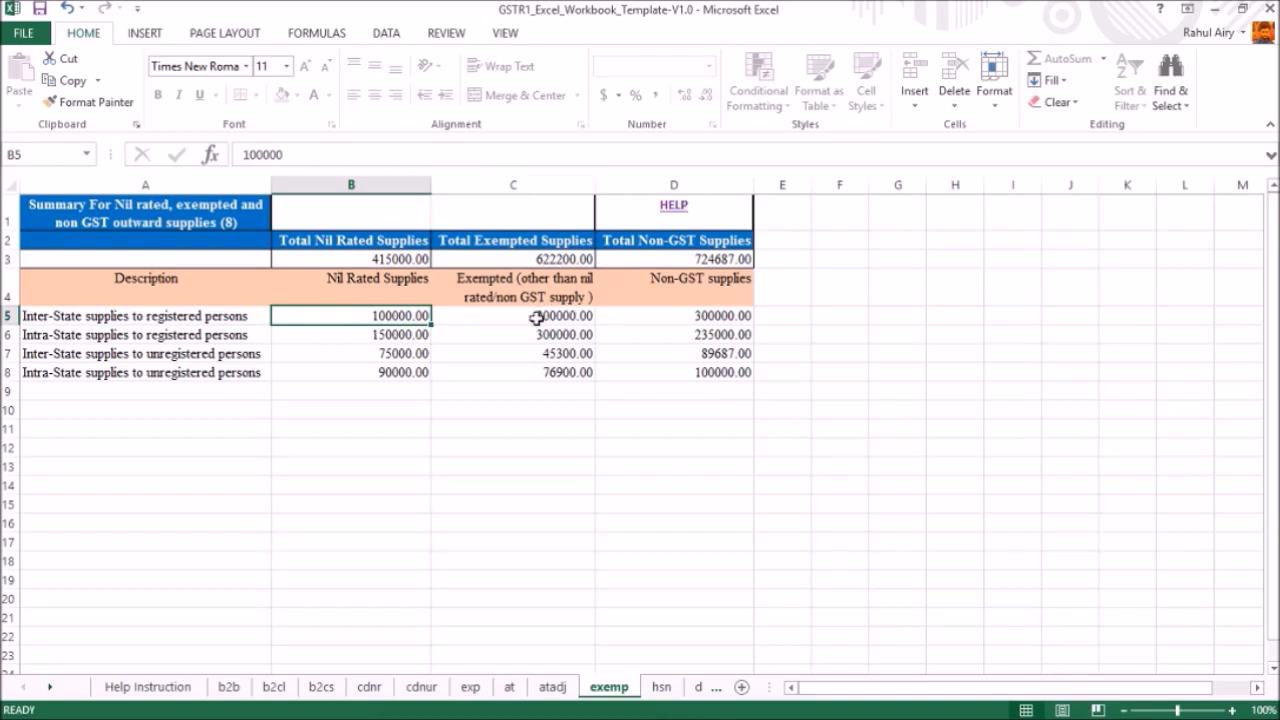
pyautogui.hotkey('ctrl', 'Down')
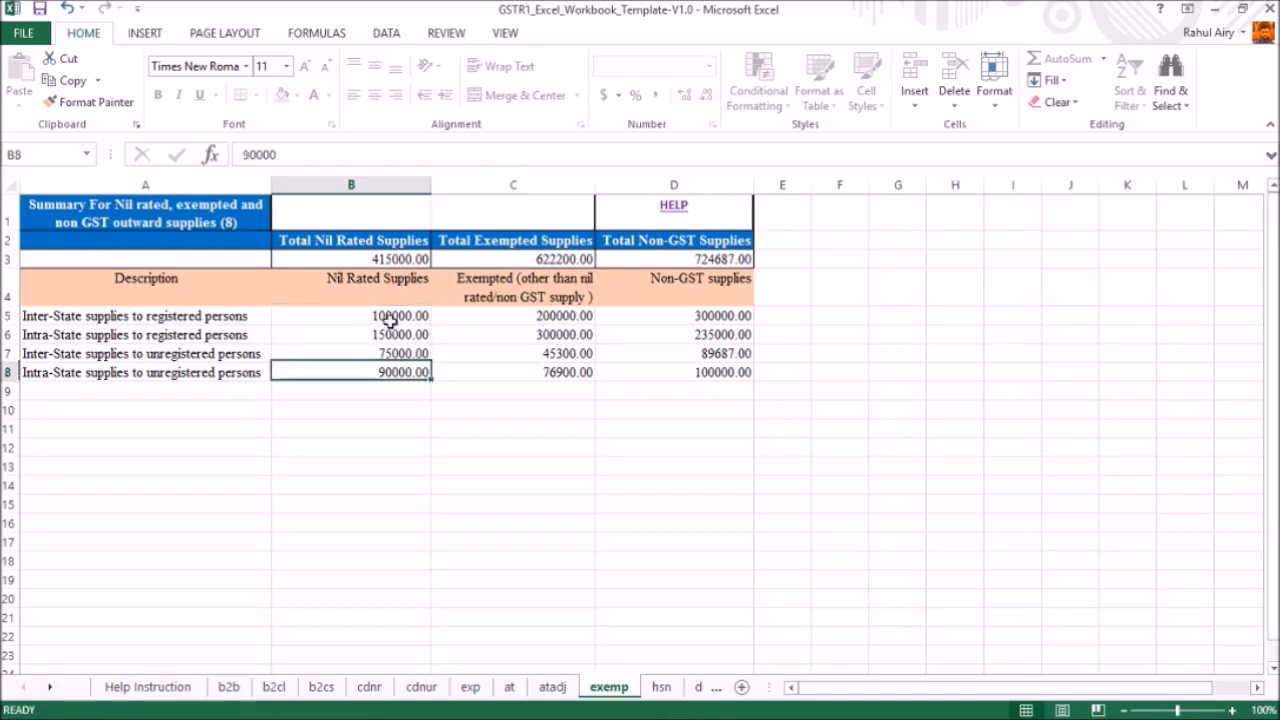
pyautogui.doubleClick(330, 315)
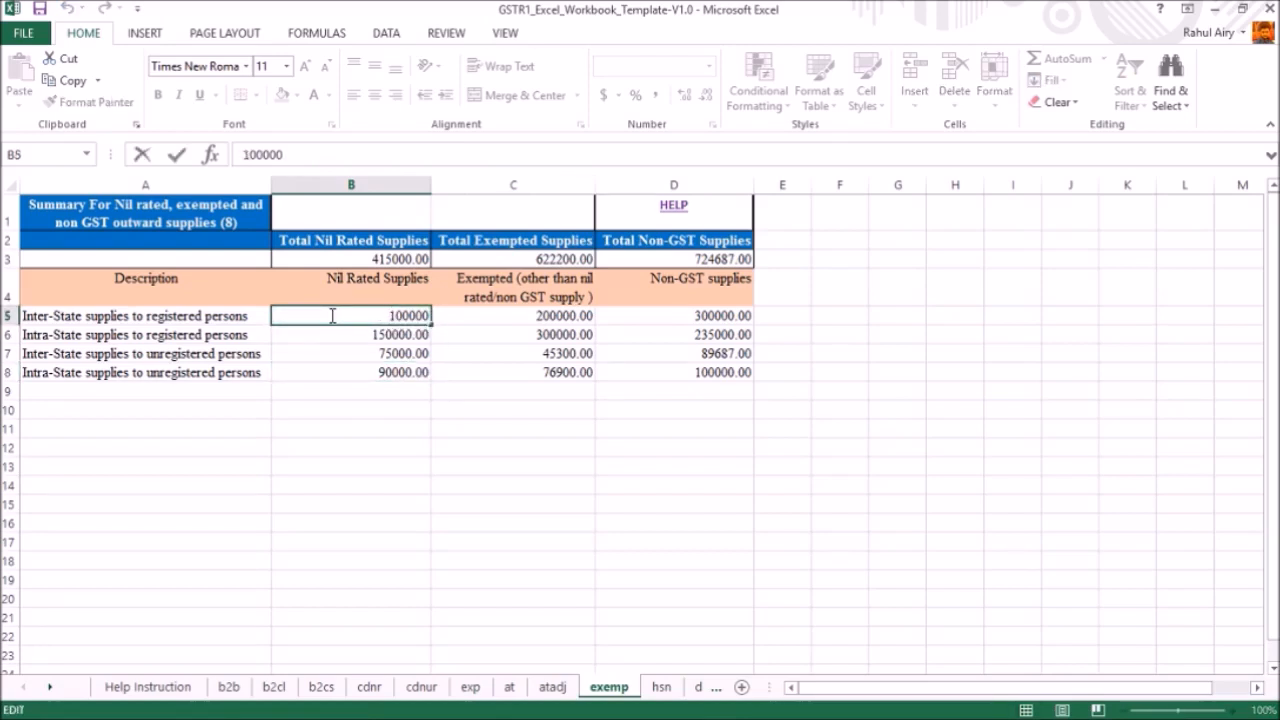
pyautogui.click(526, 350)
pyautogui.moveTo(650, 278); pyautogui.dragTo(743, 401)
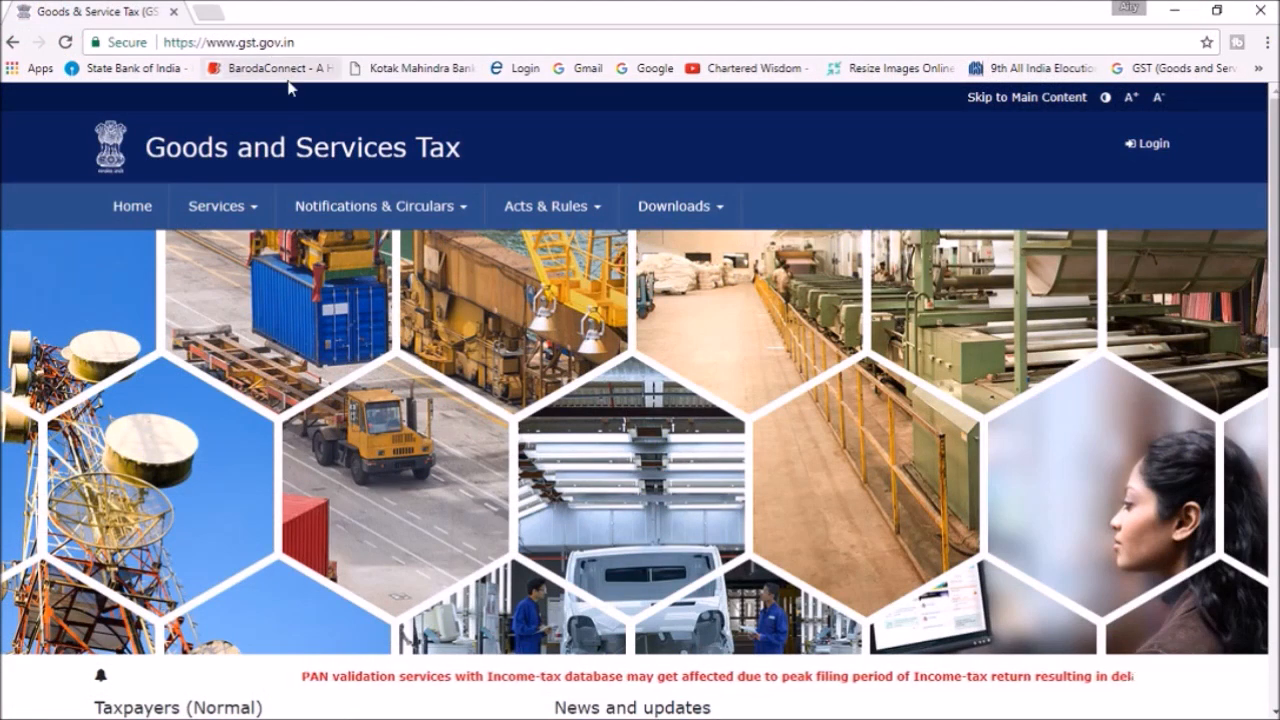
# Switch to the GST portal in the browser and open the Returns Offline Tool download page
pyautogui.click(705, 211)
pyautogui.moveTo(91, 246)
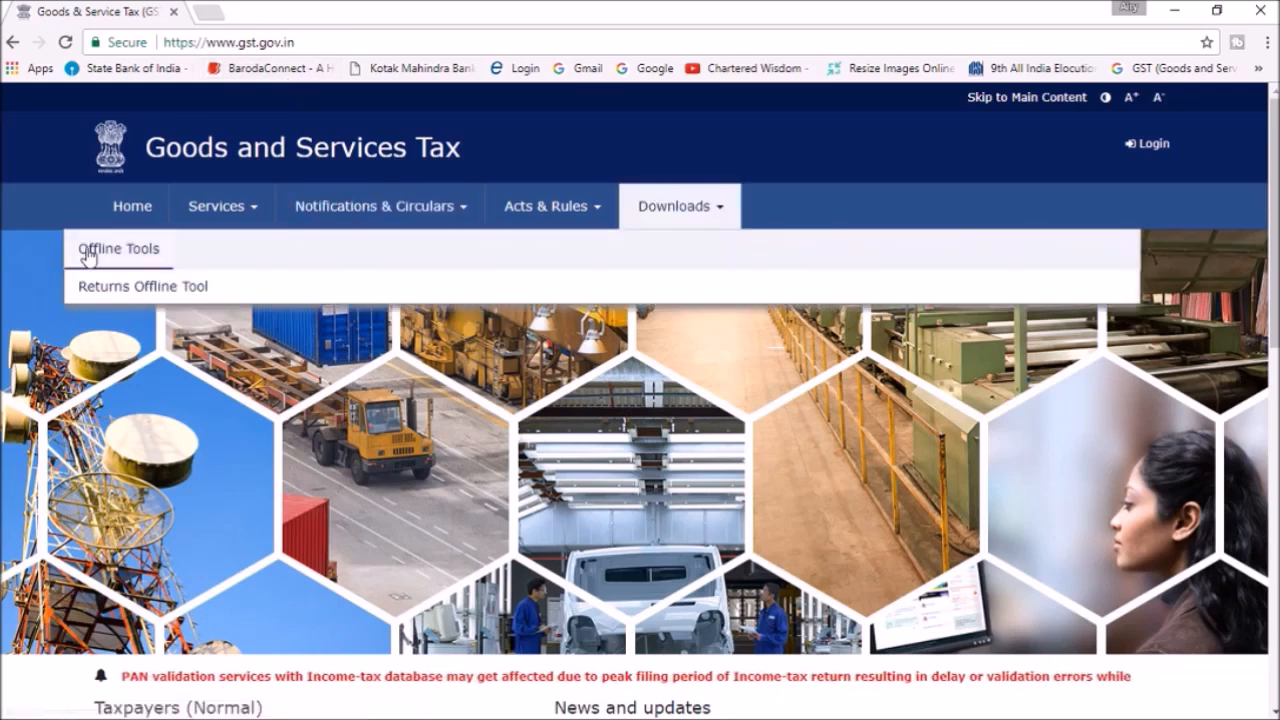
pyautogui.click(112, 288)
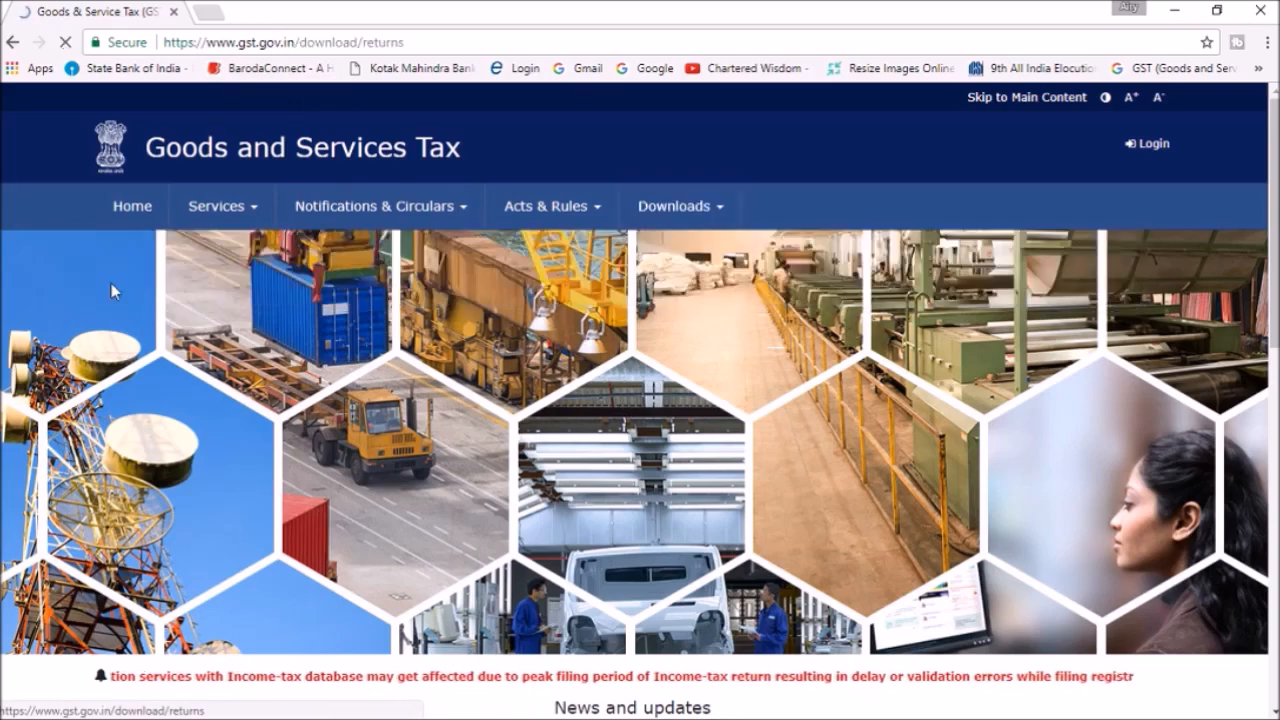